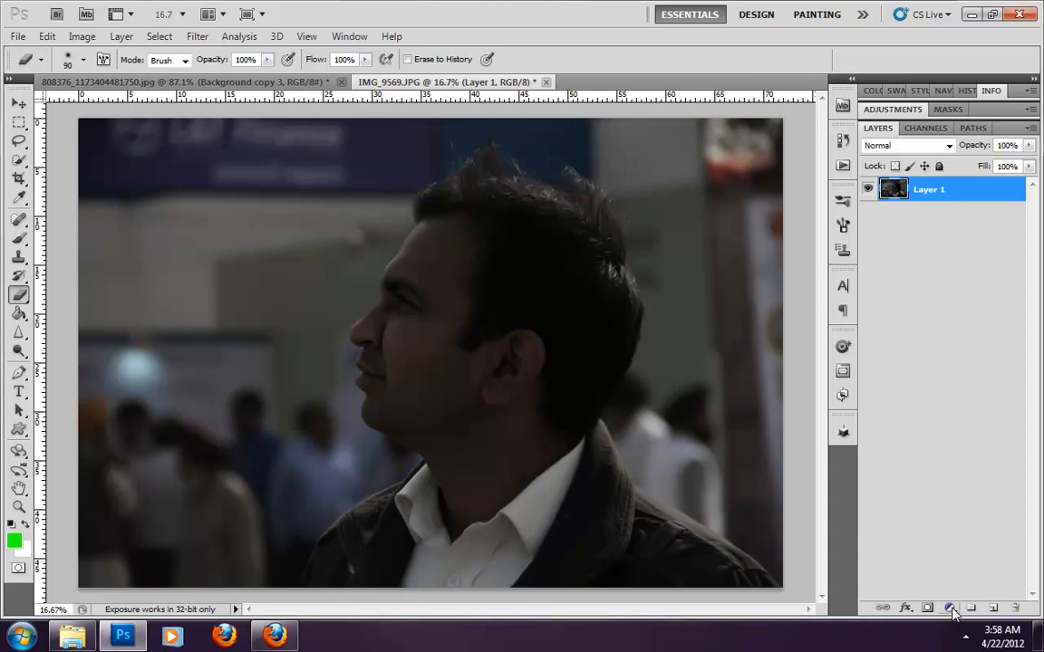
click(951, 608)
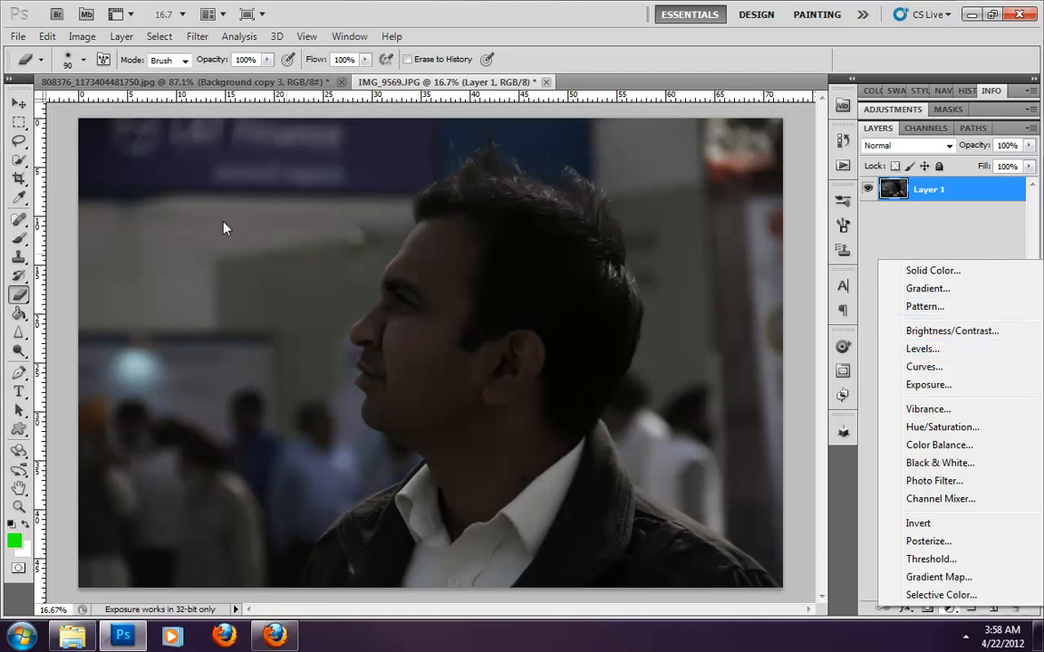
click(851, 213)
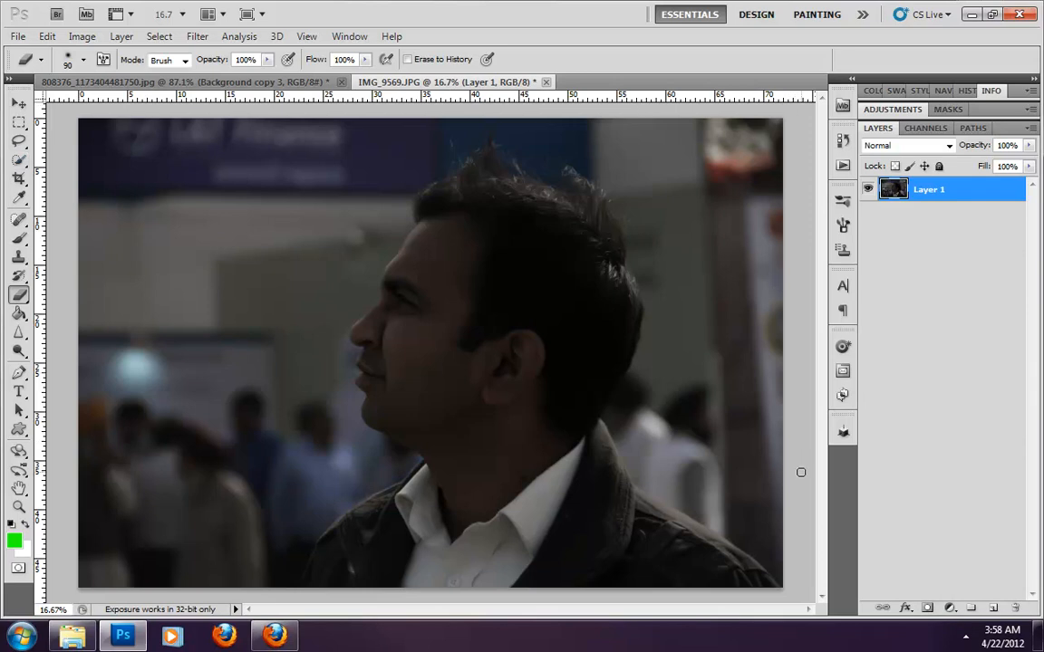
key(ctrl+0)
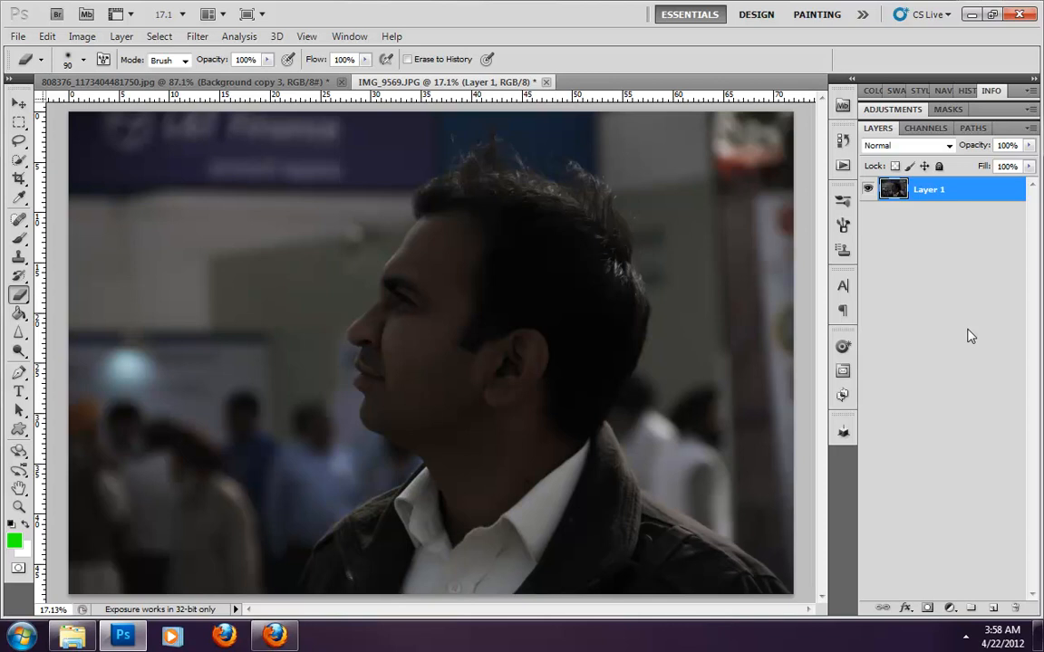
Brighten Layer 1 directly with a Levels adjustment, setting the RGB white input level to 137
click(81, 37)
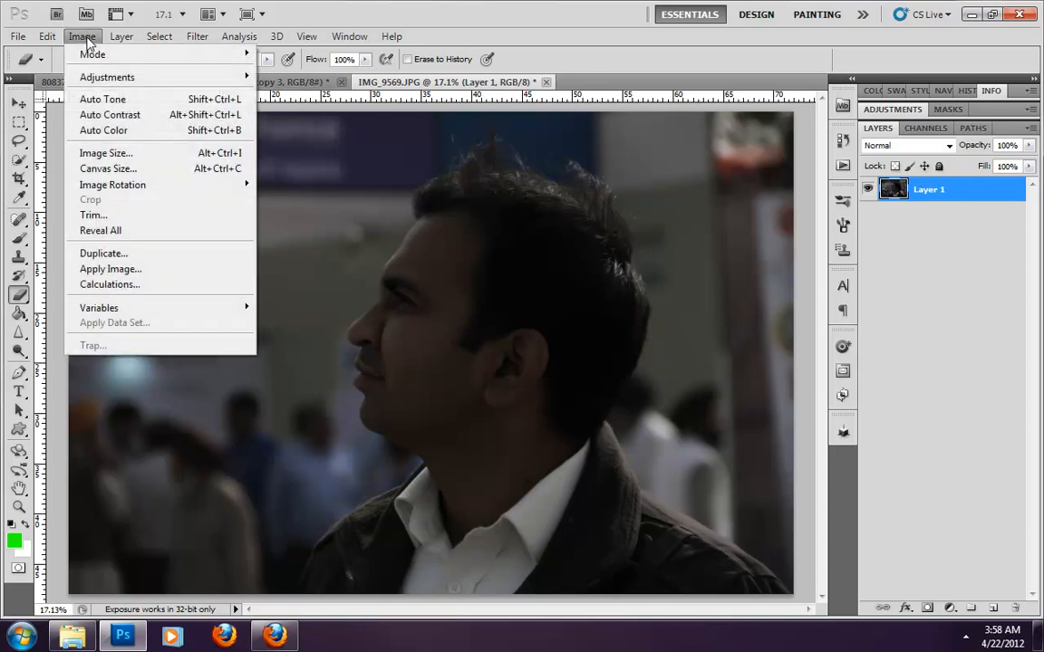
mouse_move(106, 78)
click(280, 90)
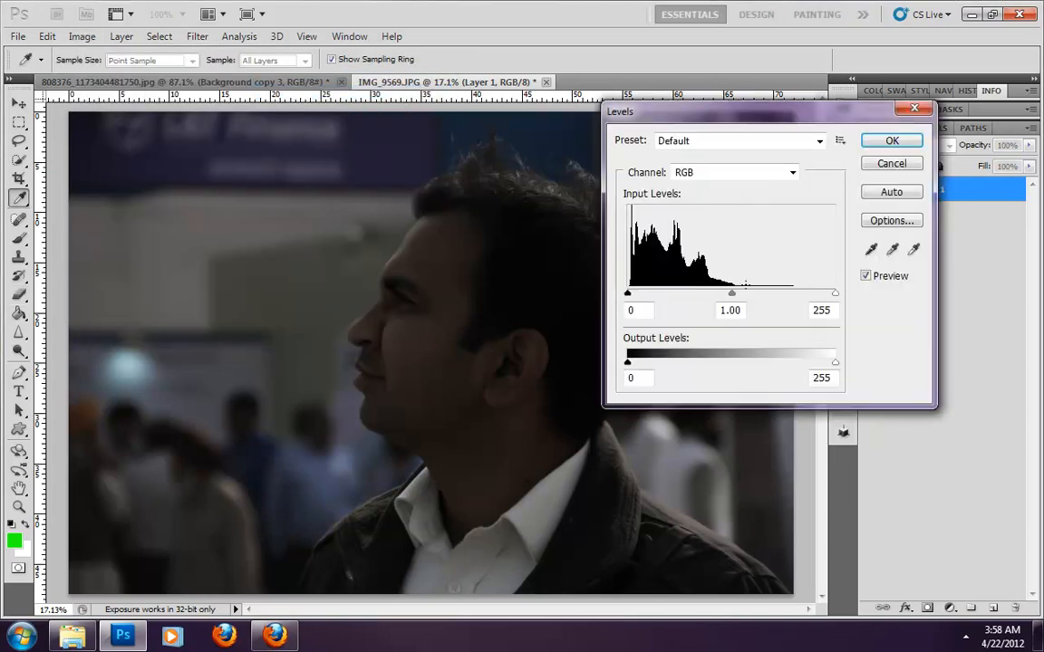
drag(835, 293, 739, 302)
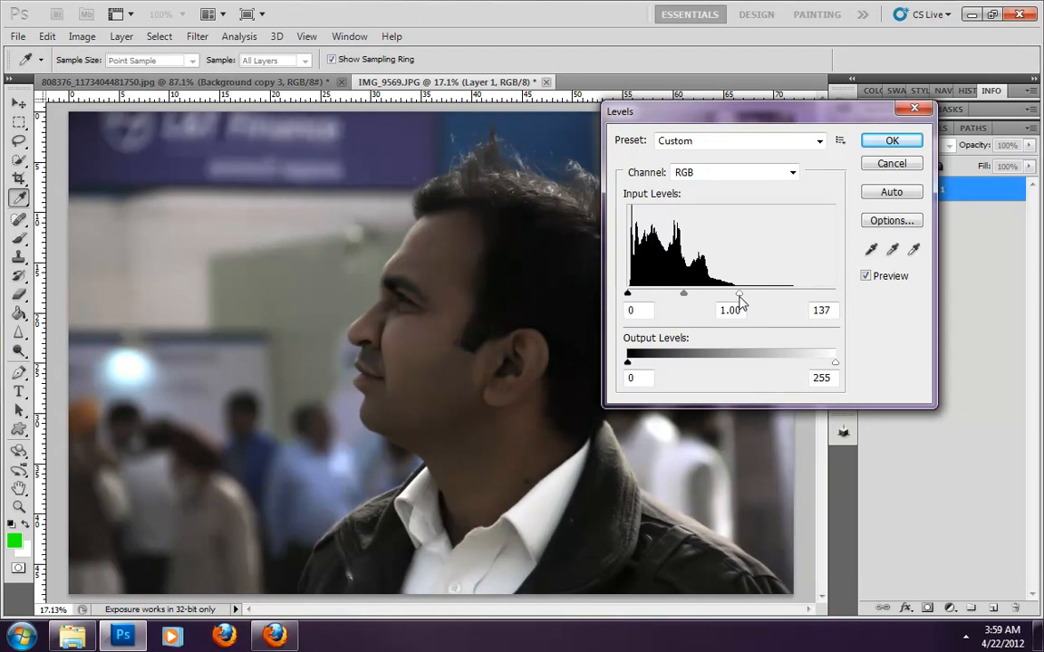
click(891, 142)
key(e)
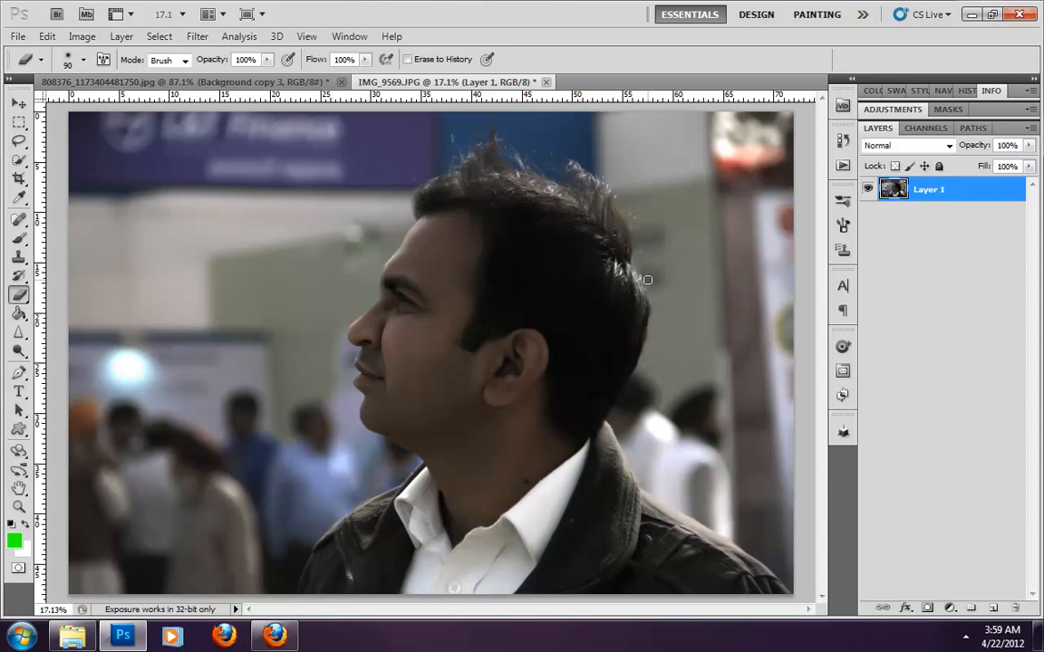
Undo the Levels adjustment applied directly to Layer 1
click(82, 38)
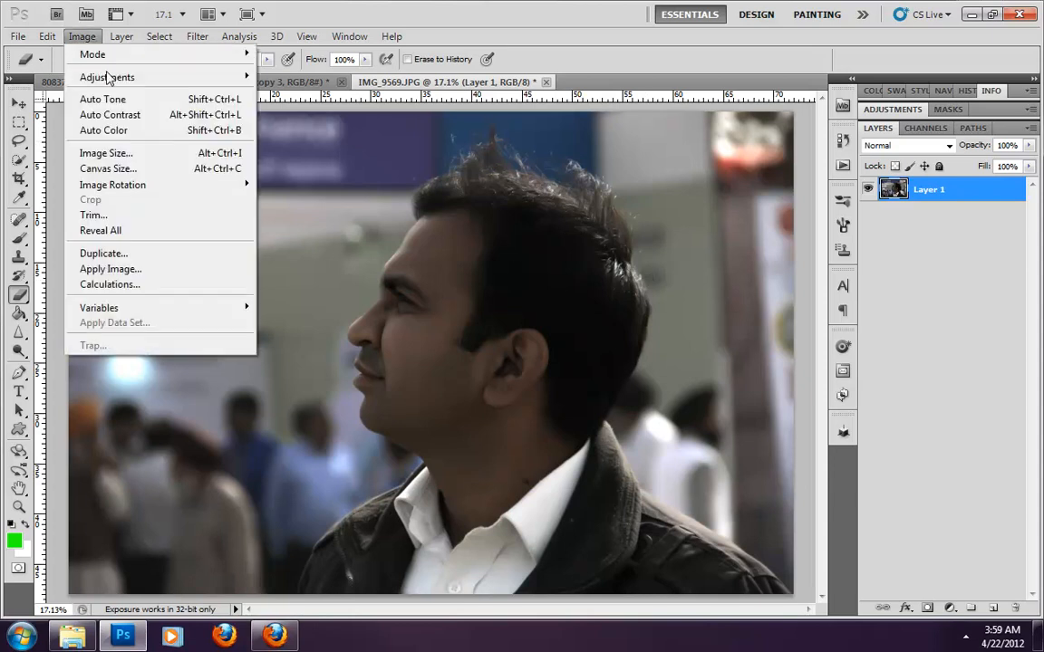
mouse_move(116, 77)
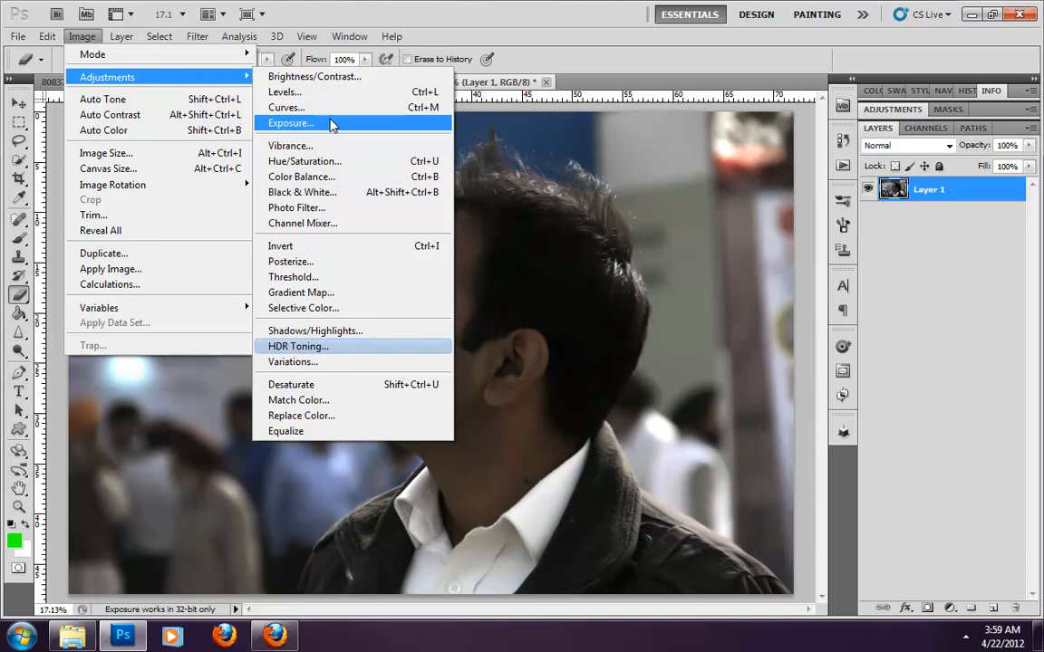
click(649, 69)
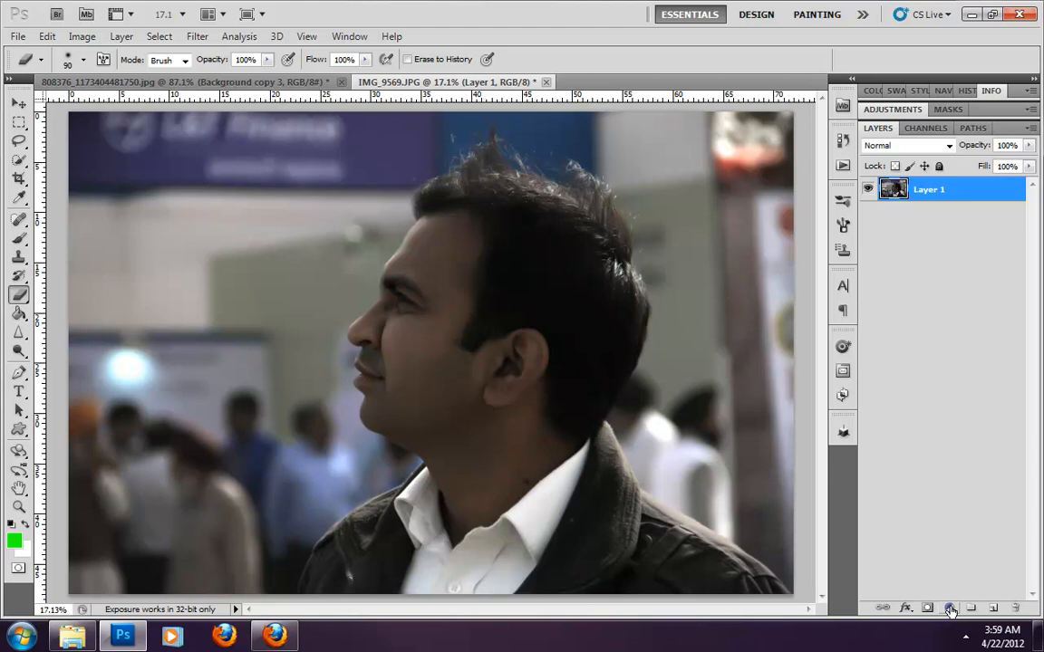
key(ctrl+z)
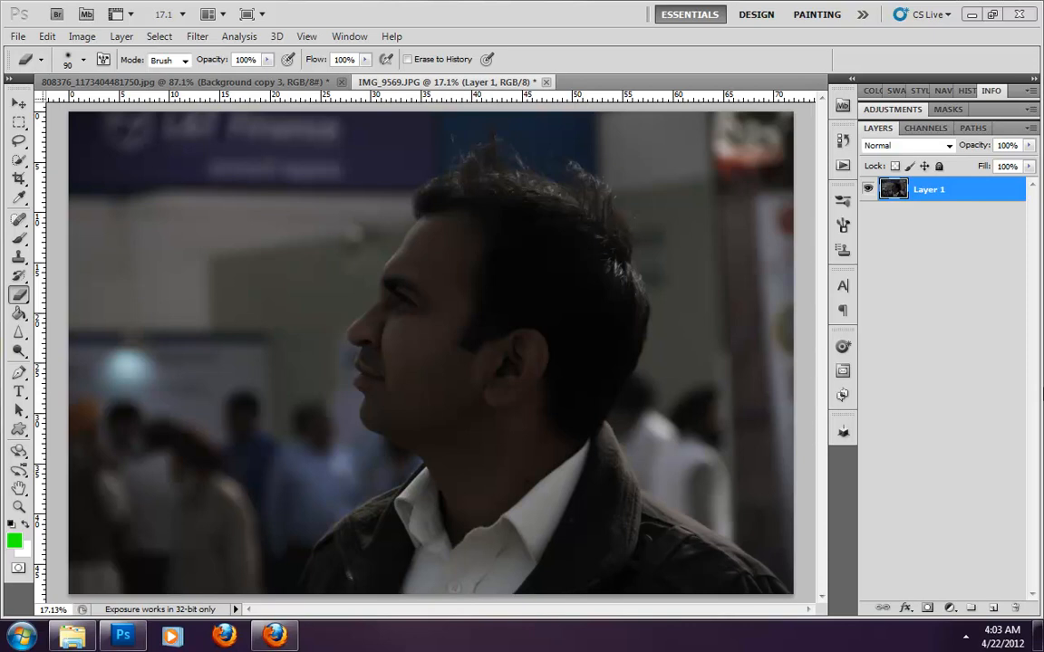
Add a Levels adjustment layer above Layer 1 and set its RGB white input level to 130
click(948, 610)
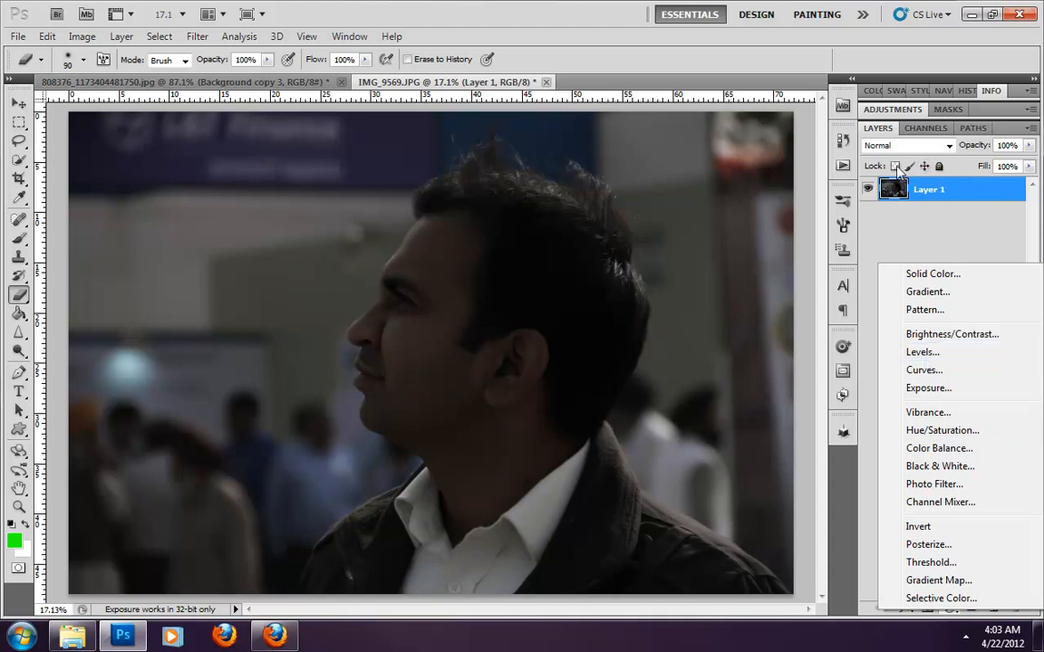
click(931, 351)
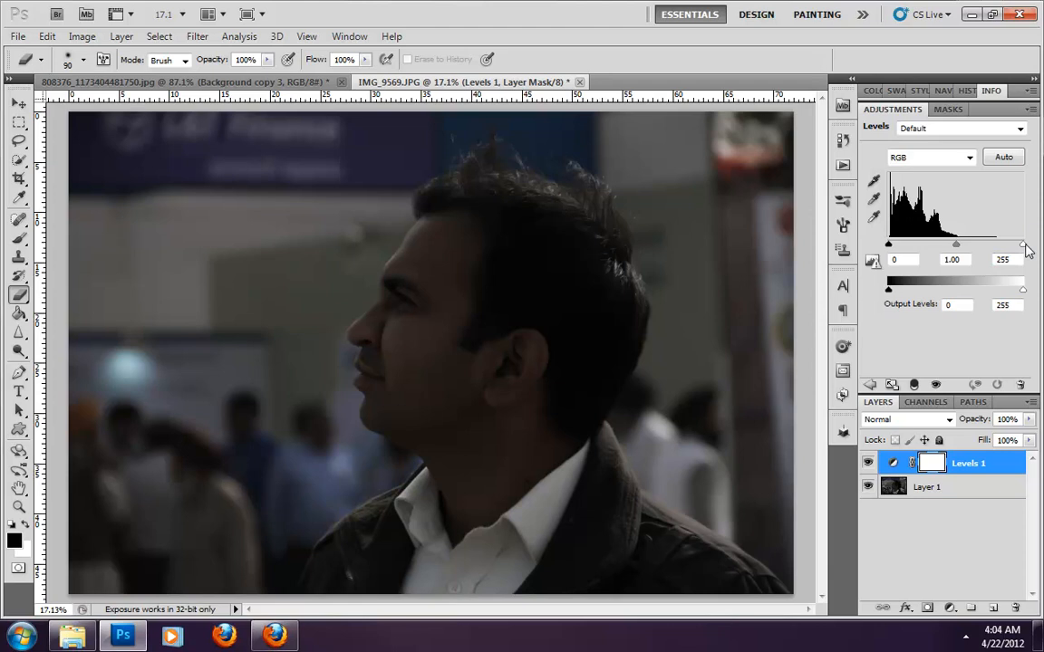
drag(1023, 244, 959, 246)
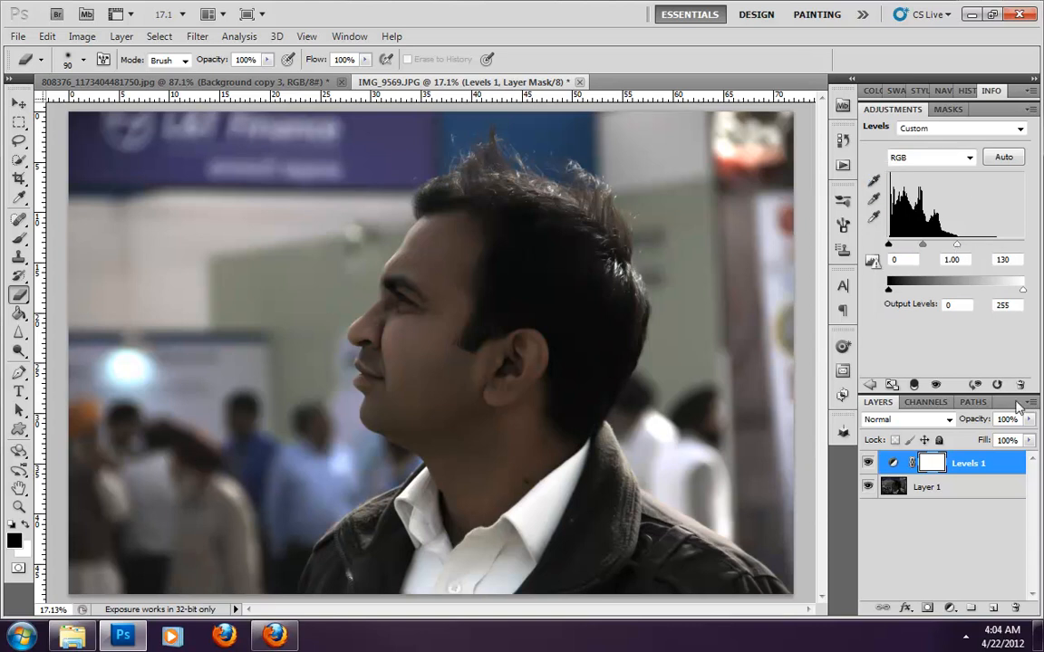
Add a Vibrance adjustment layer above the Levels layer and raise its vibrance to +100
click(948, 611)
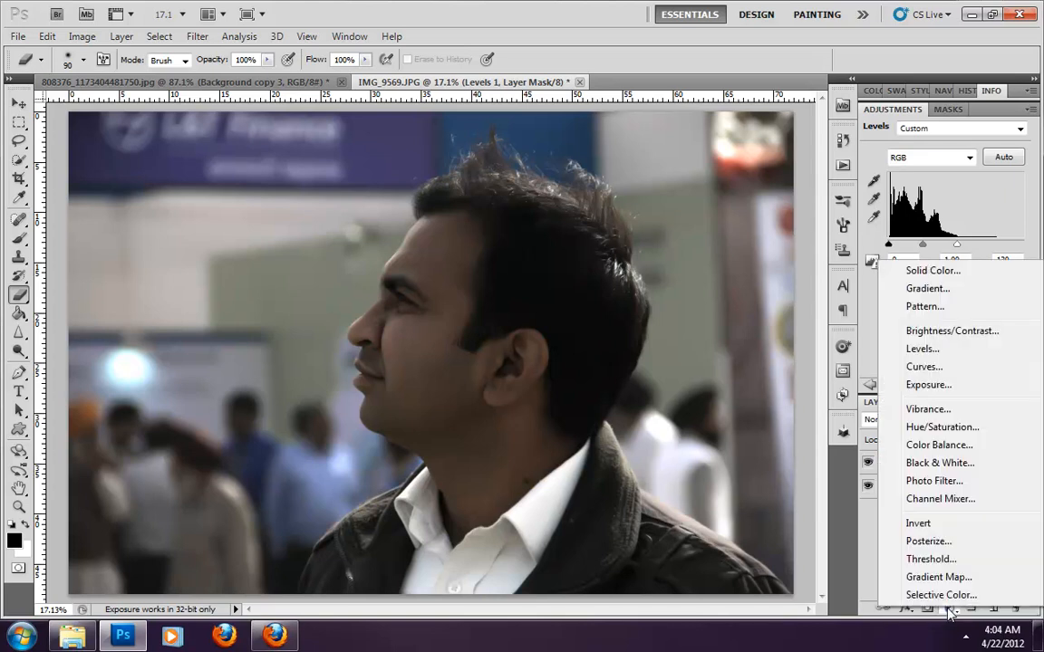
click(927, 414)
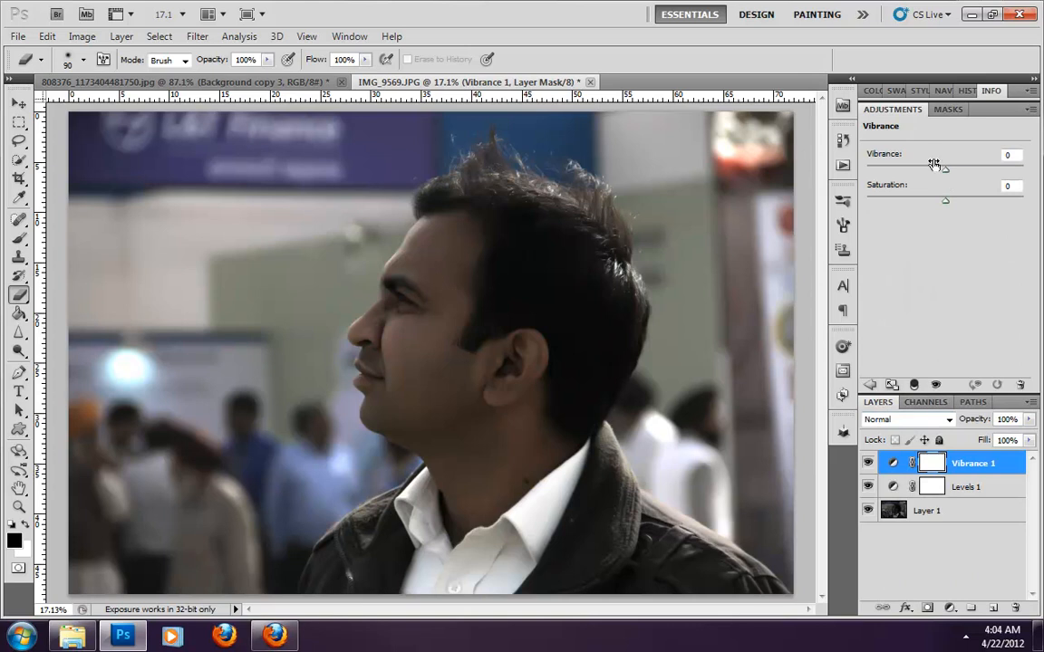
drag(933, 164, 1019, 154)
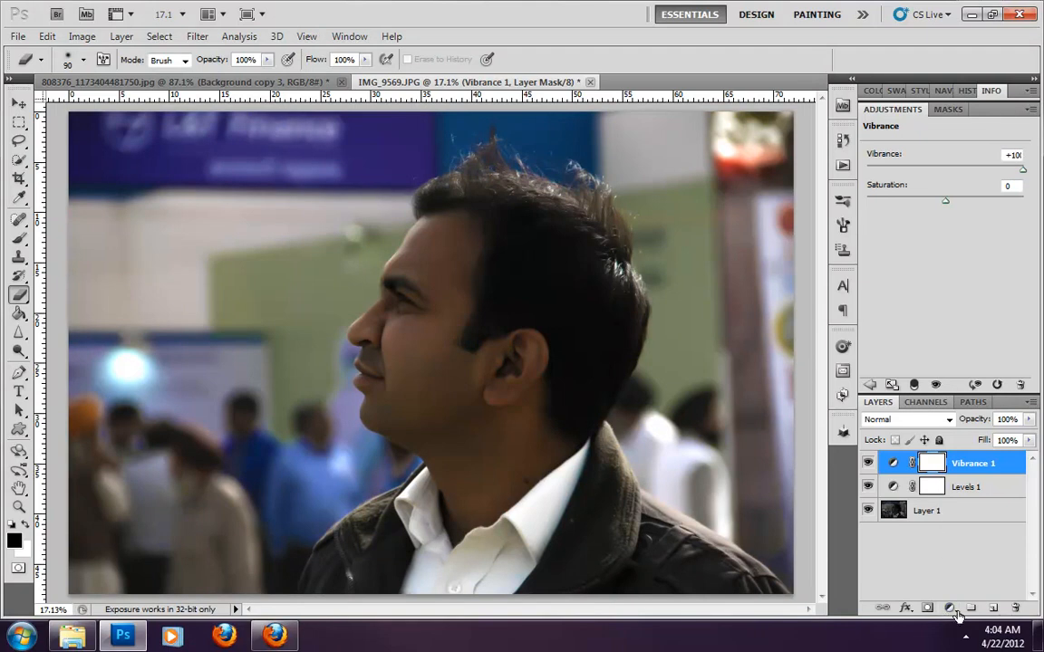
click(972, 494)
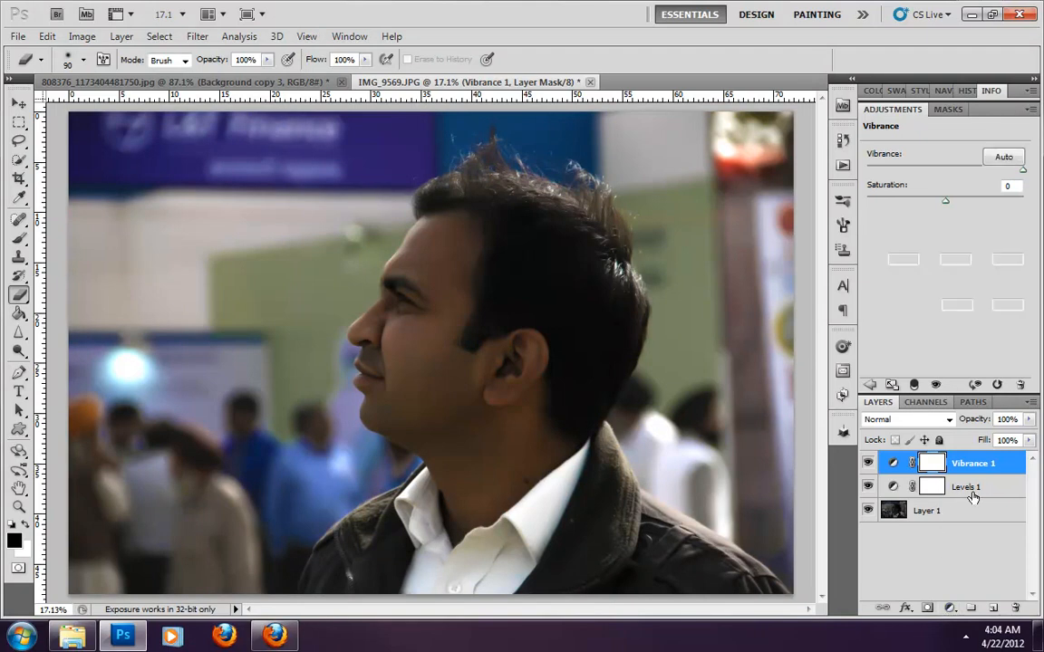
click(972, 465)
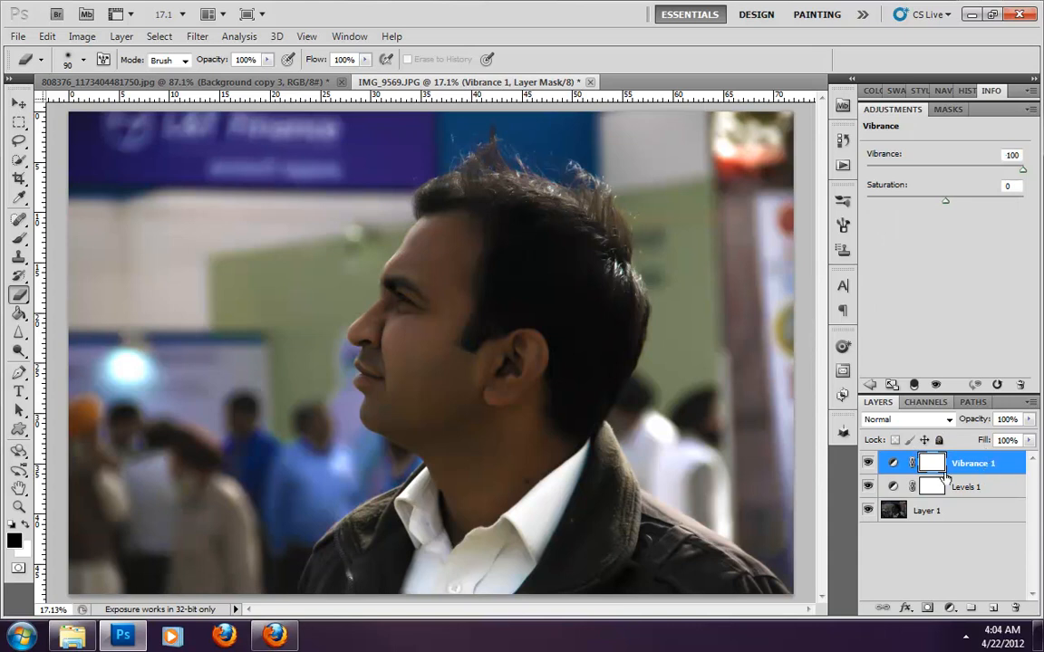
Add a Curves adjustment layer on top and raise the RGB midtones with a curve point at input 114, output 150
click(948, 609)
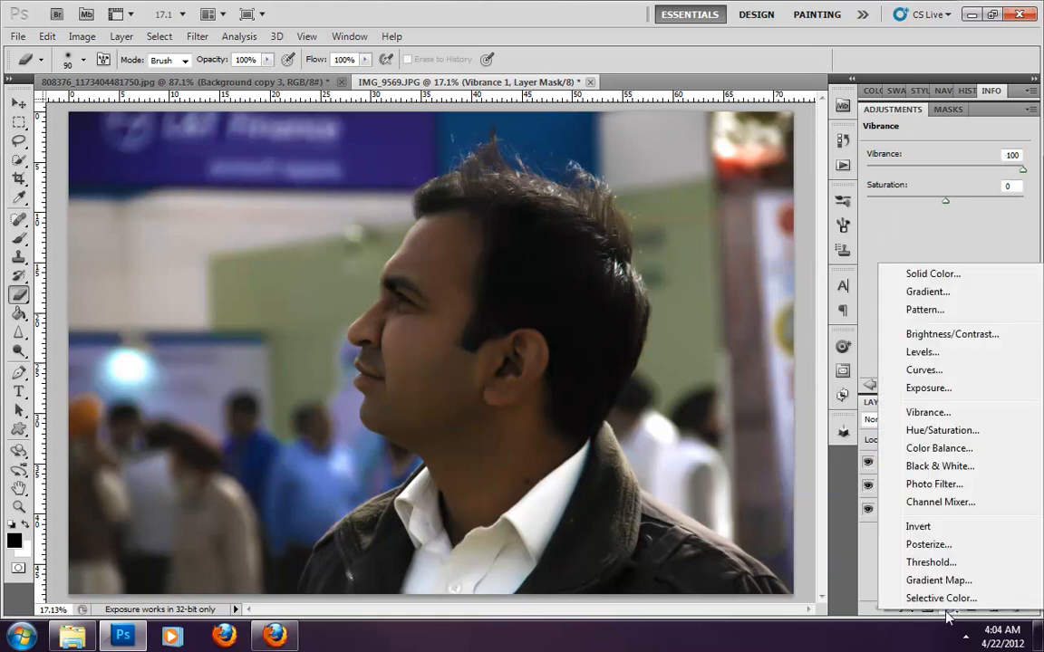
click(934, 371)
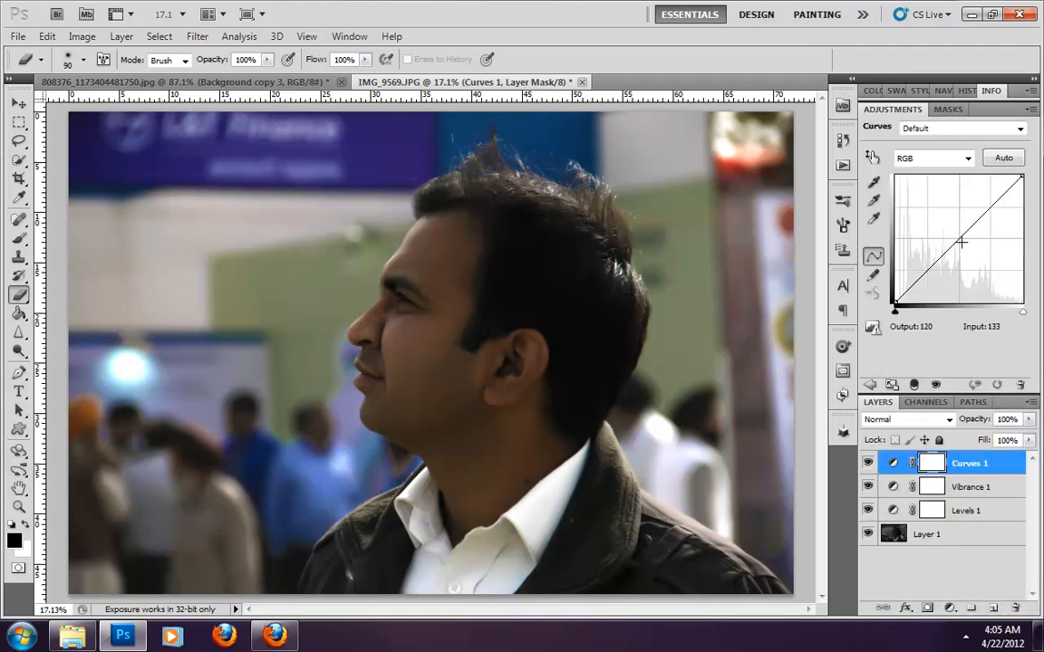
drag(960, 237, 951, 228)
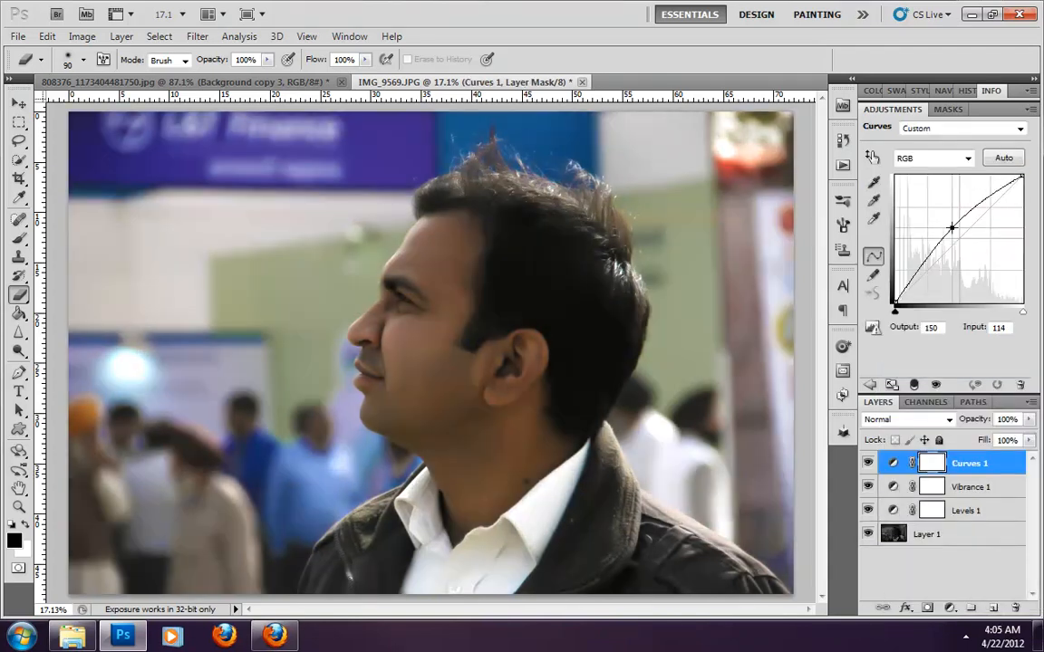
double_click(994, 113)
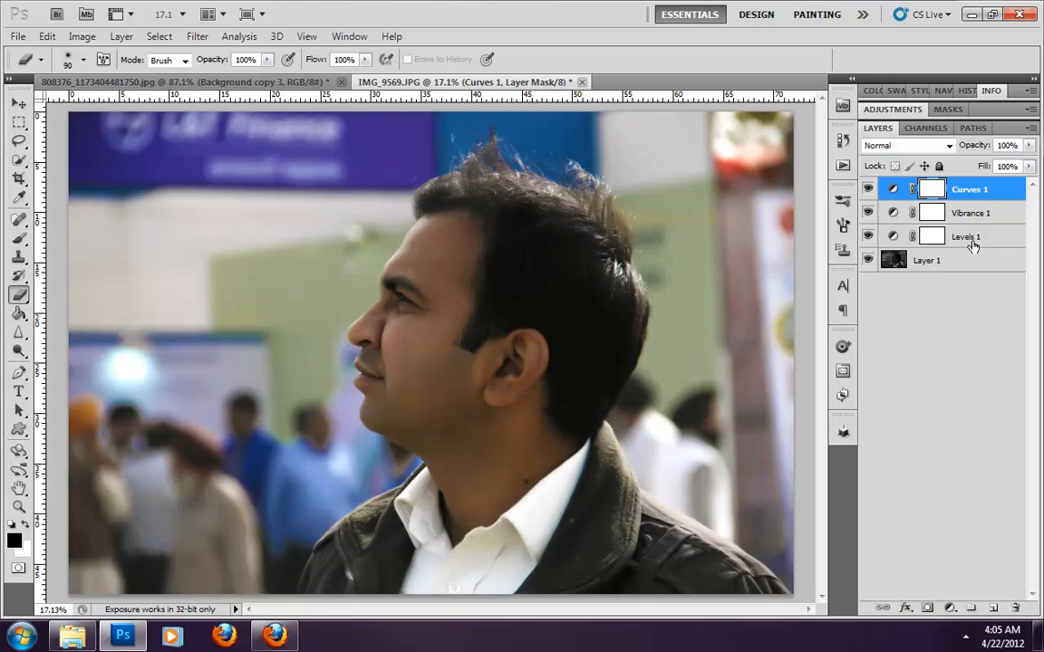
Reopen the settings of the Levels adjustment layer to review them, leaving the values as set
click(893, 241)
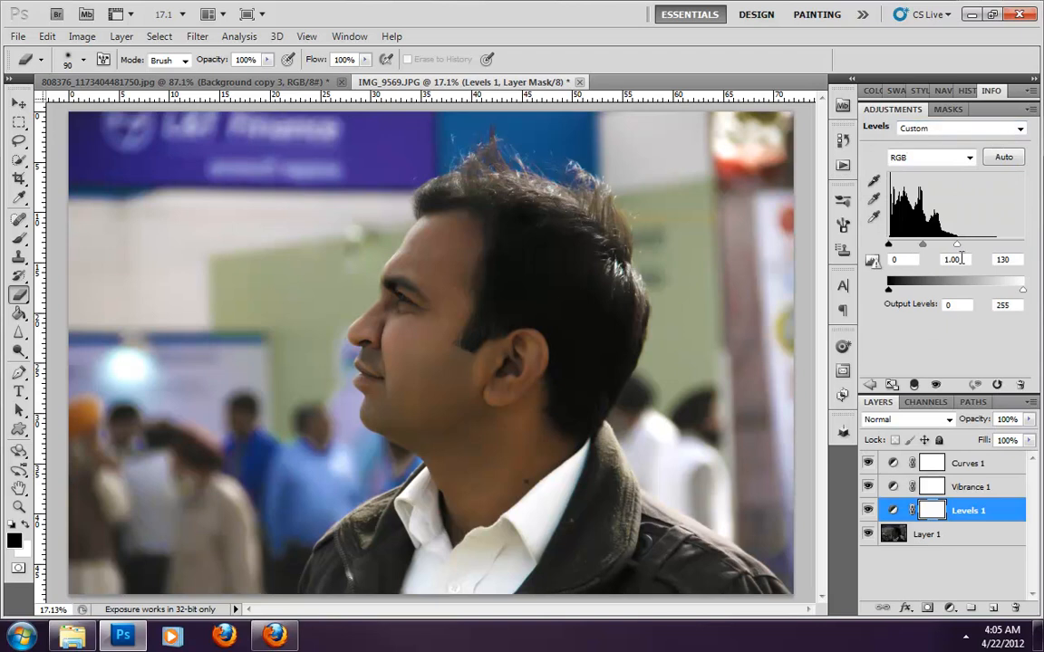
mouse_move(961, 249)
mouse_down()
mouse_move(997, 244)
mouse_move(960, 249)
mouse_up()
double_click(897, 108)
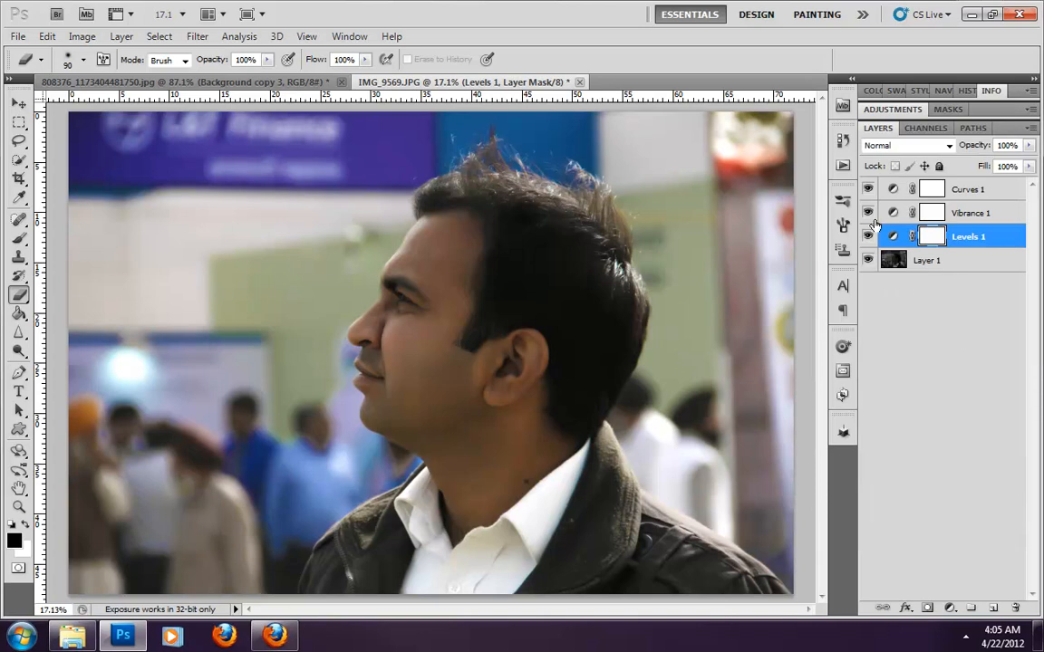
Compare the photo with and without the edits by hiding and re-showing the Curves, Vibrance and Levels adjustment layers
click(1000, 196)
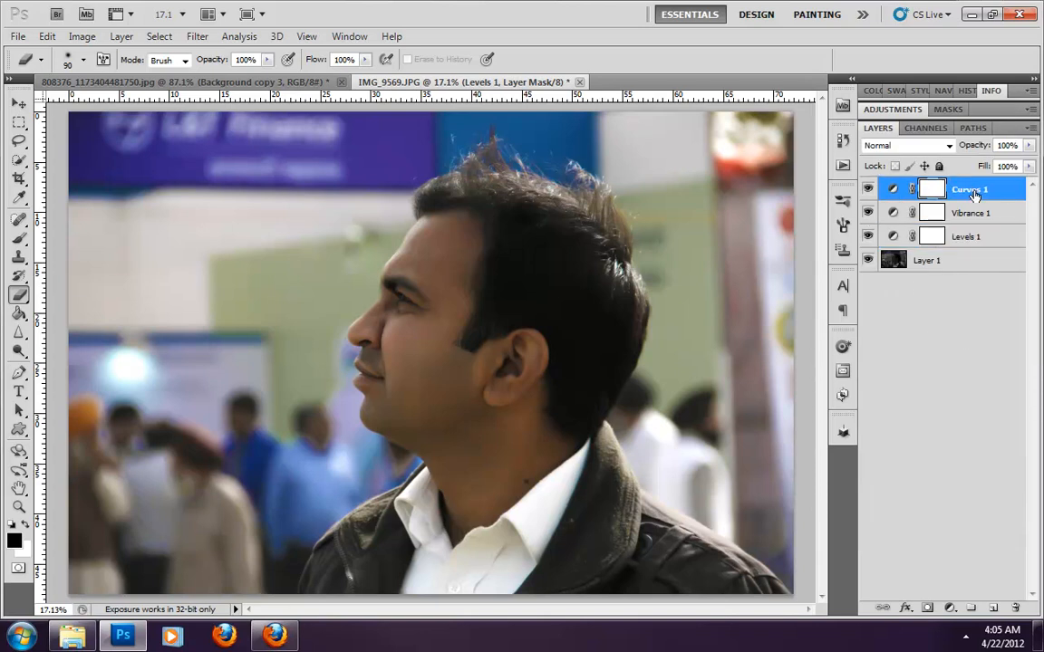
click(868, 192)
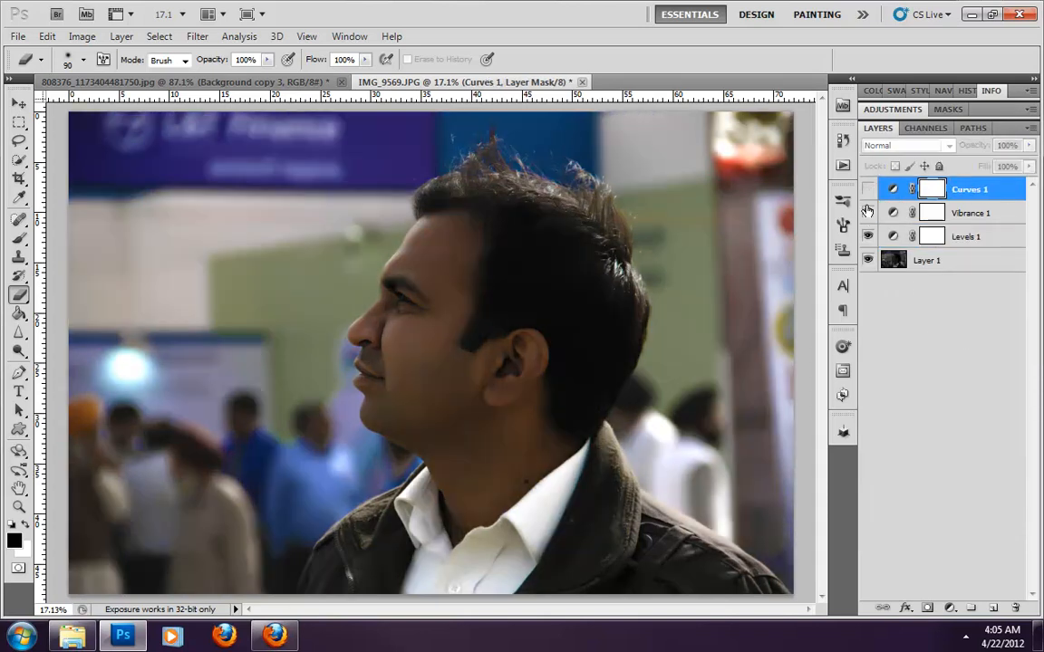
click(868, 213)
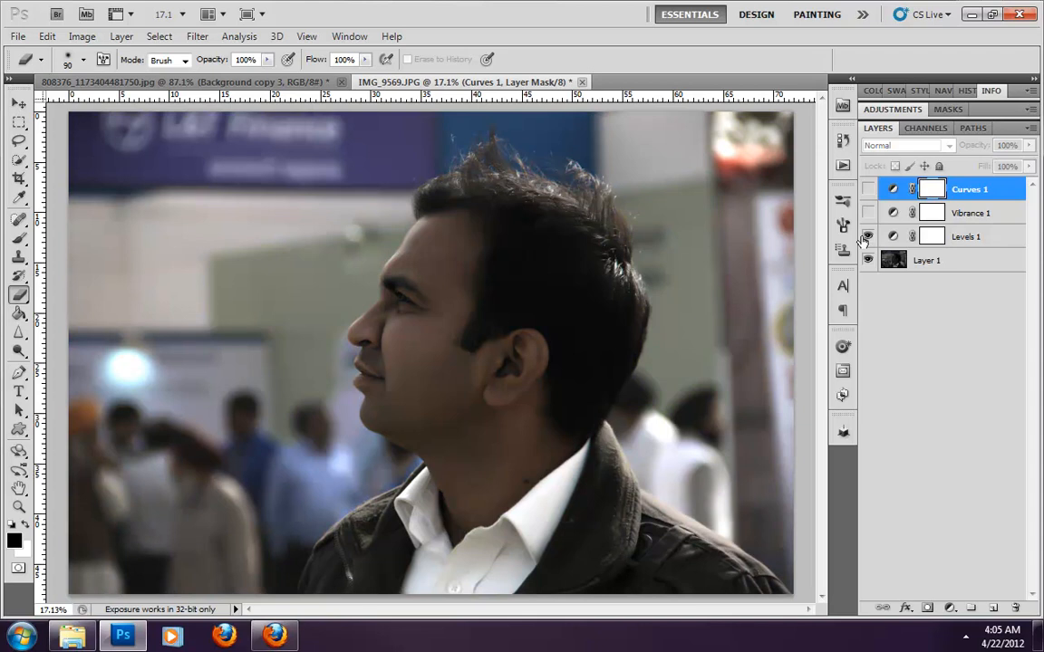
click(869, 237)
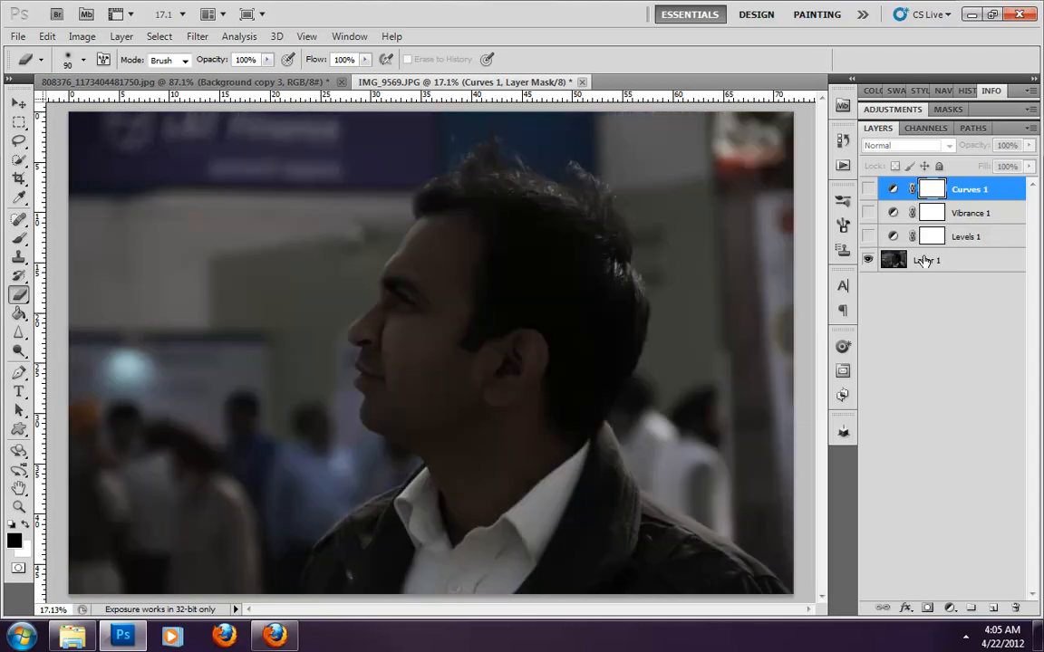
click(879, 265)
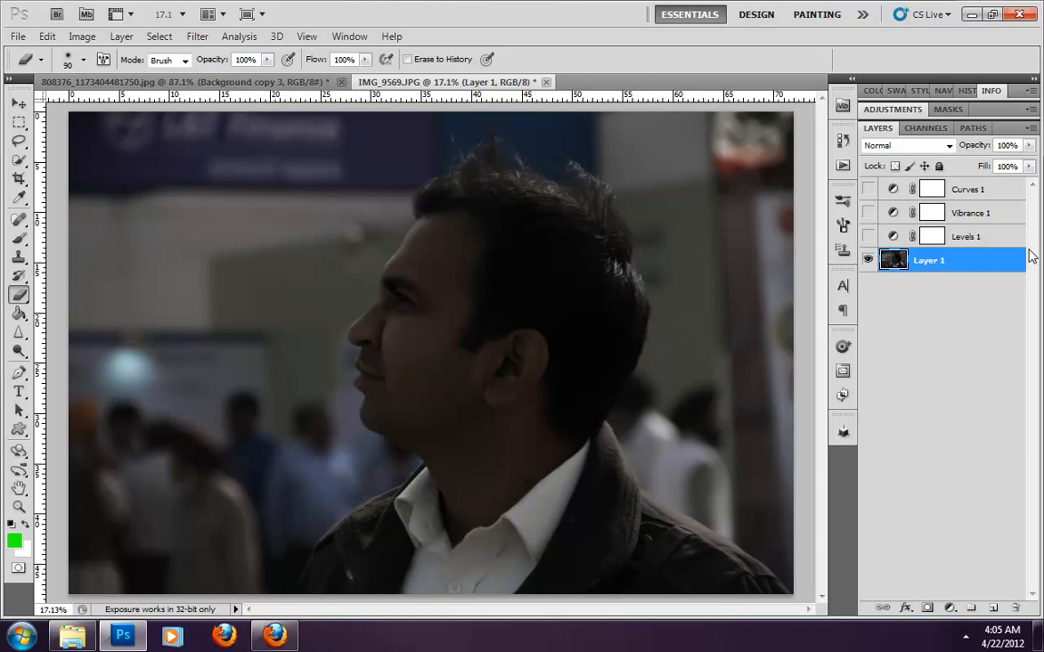
click(868, 236)
click(868, 213)
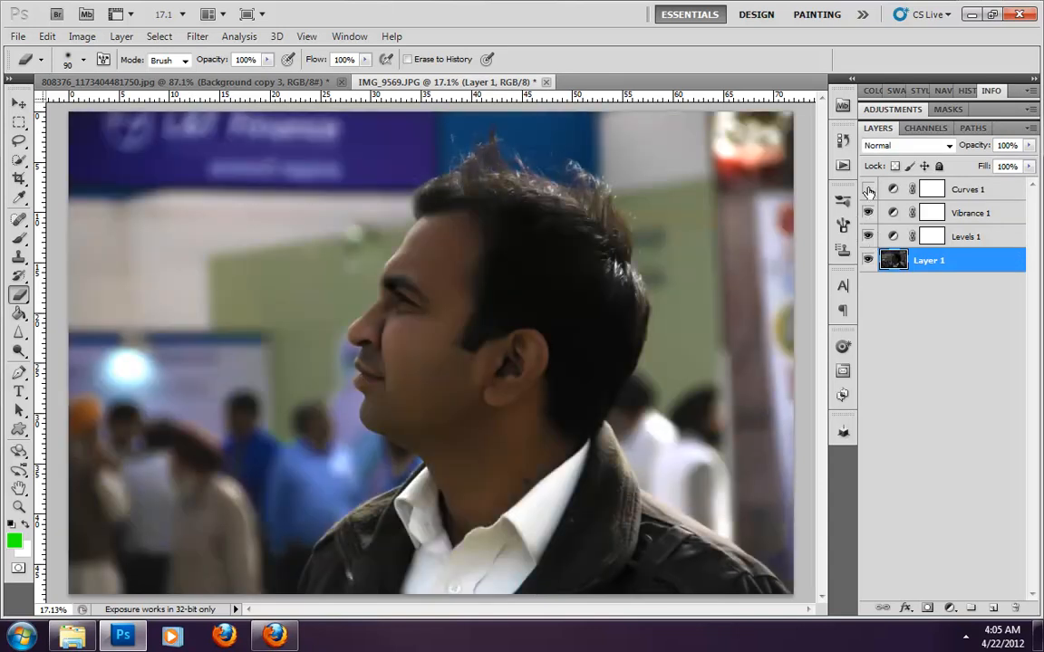
click(868, 189)
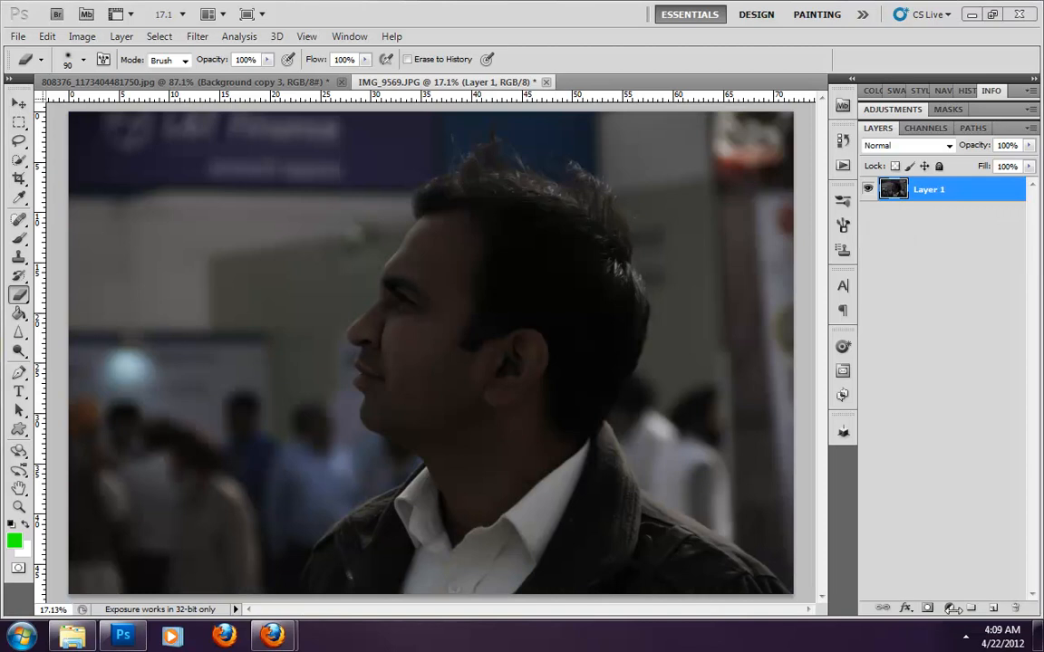
Add a Levels adjustment layer above the photo layer and lower its RGB white input level to 244
click(951, 608)
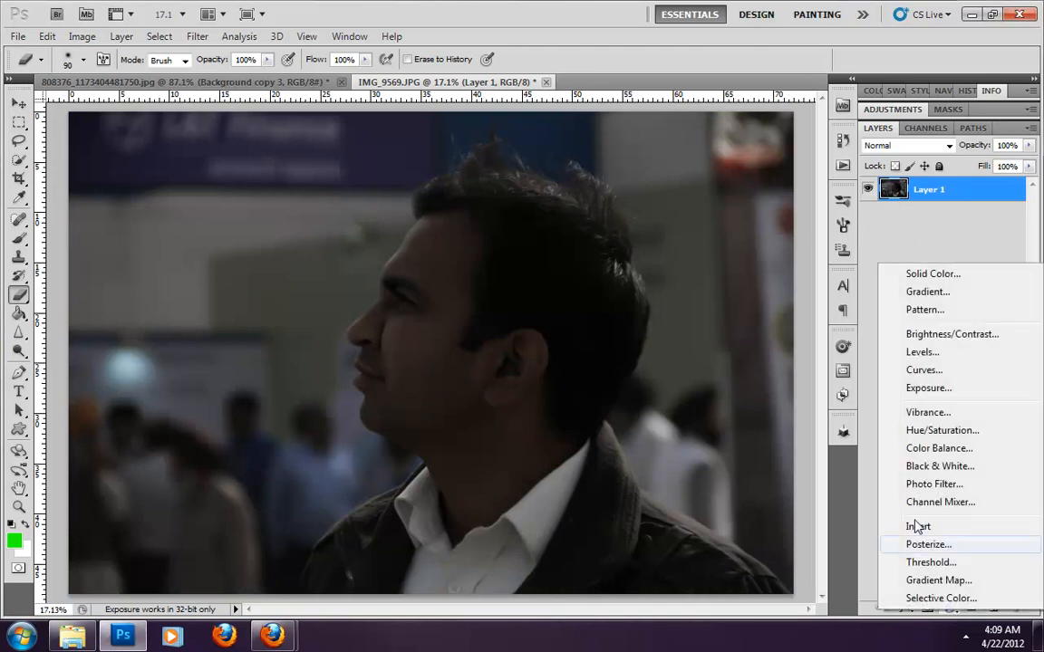
click(971, 247)
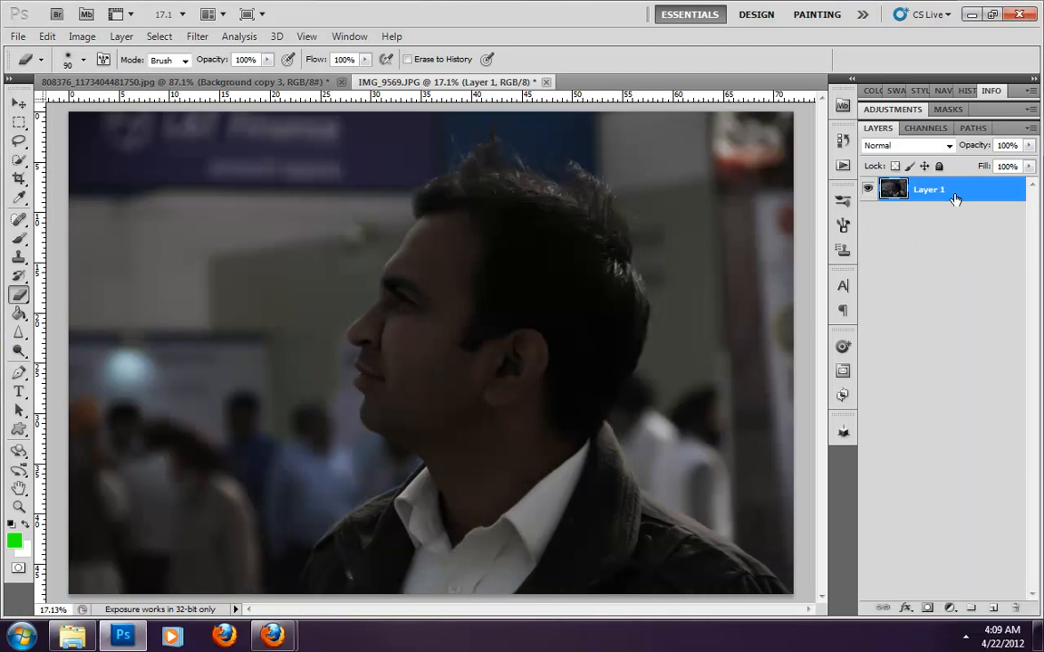
click(124, 36)
mouse_move(174, 177)
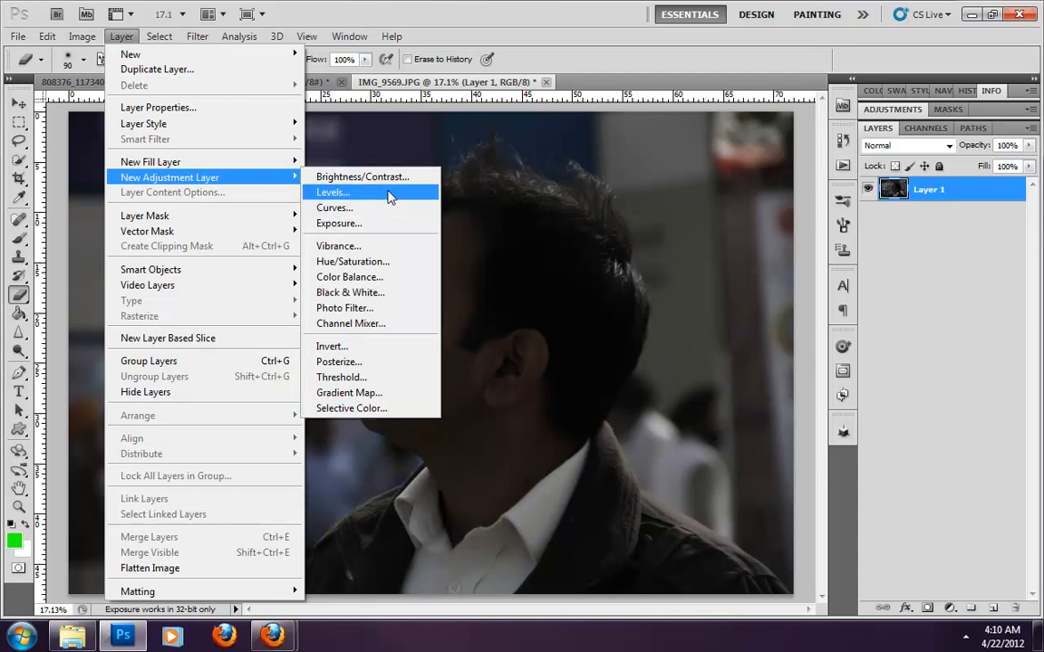
click(390, 193)
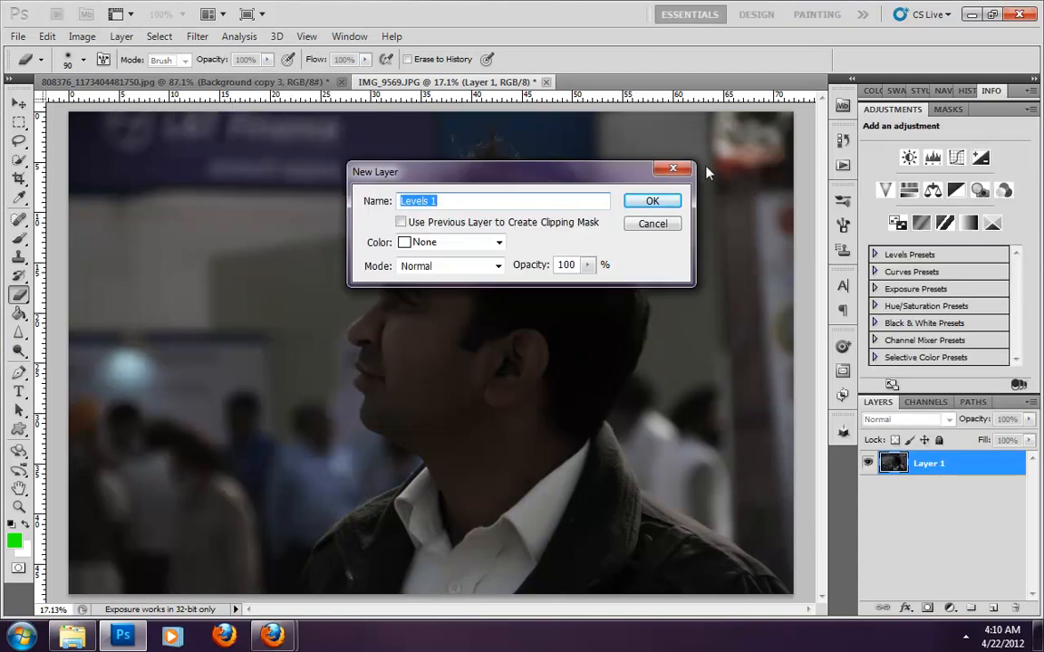
click(646, 203)
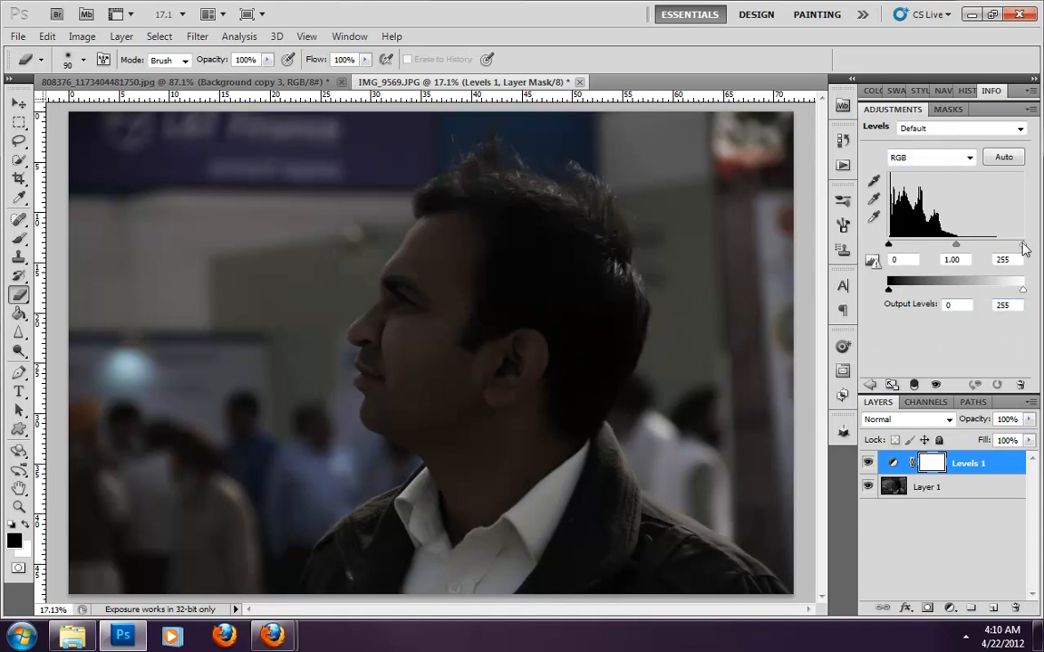
drag(1022, 245, 1017, 244)
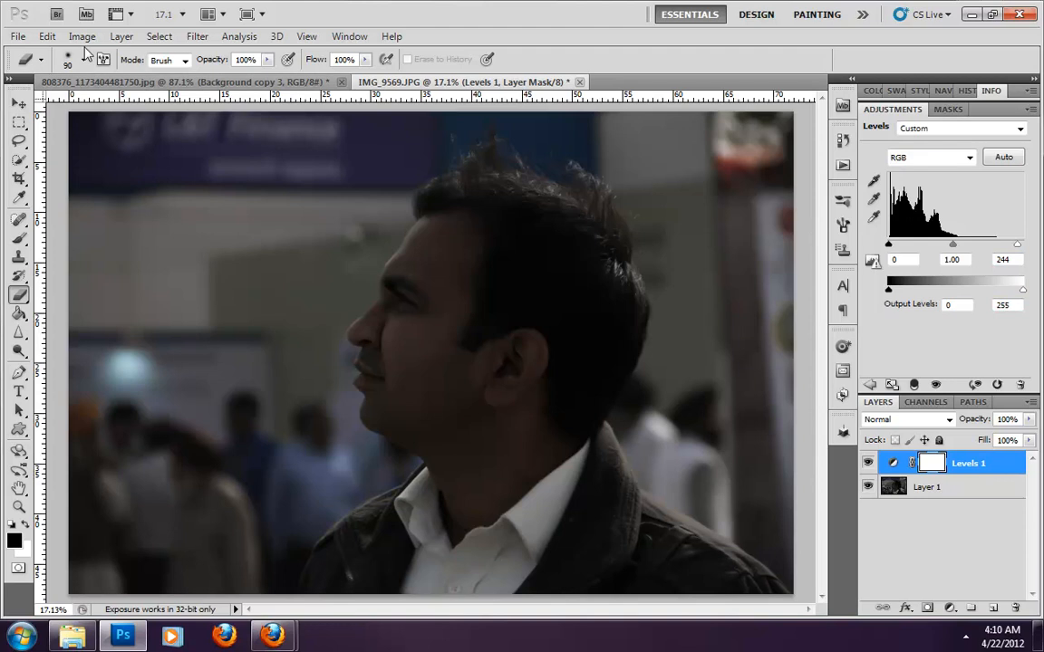
click(121, 37)
mouse_move(140, 176)
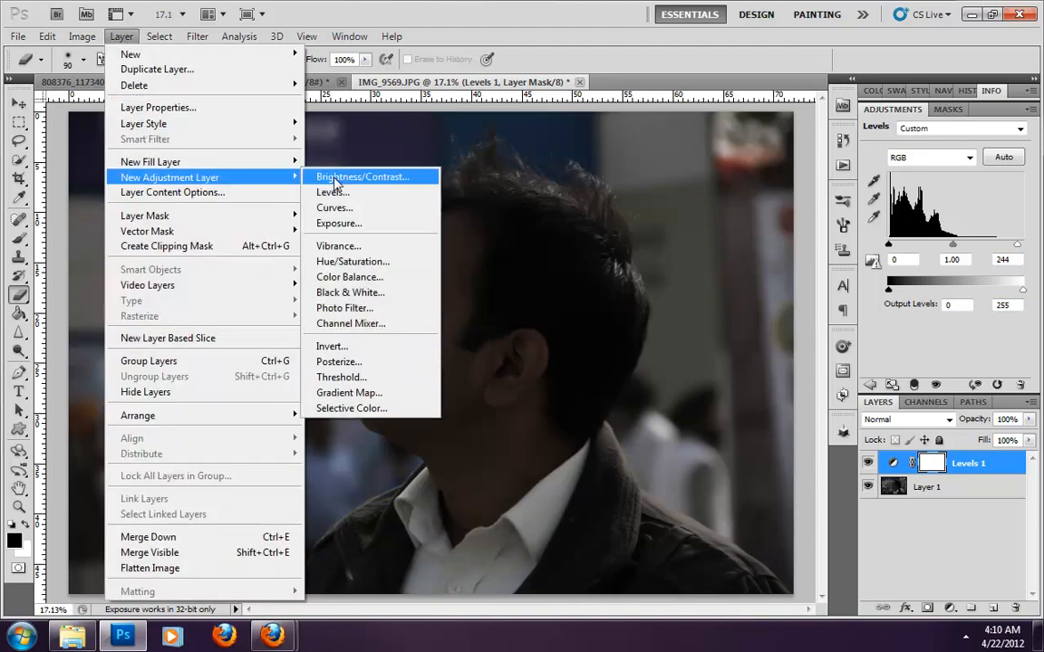
click(904, 490)
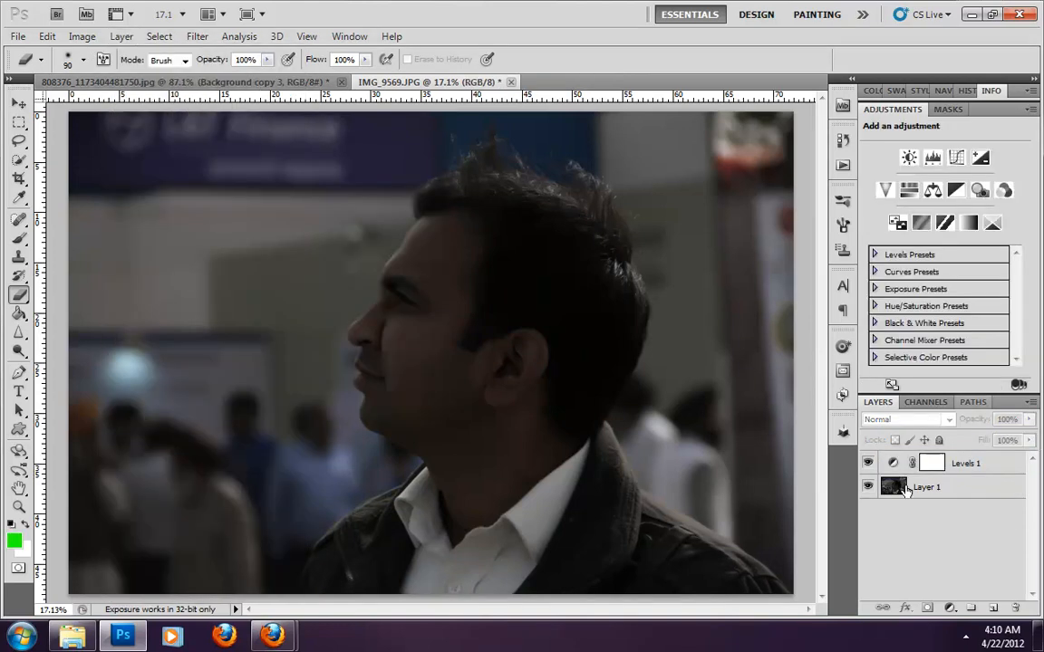
Reselect the Levels adjustment layer and set its RGB white input level to 133
click(906, 467)
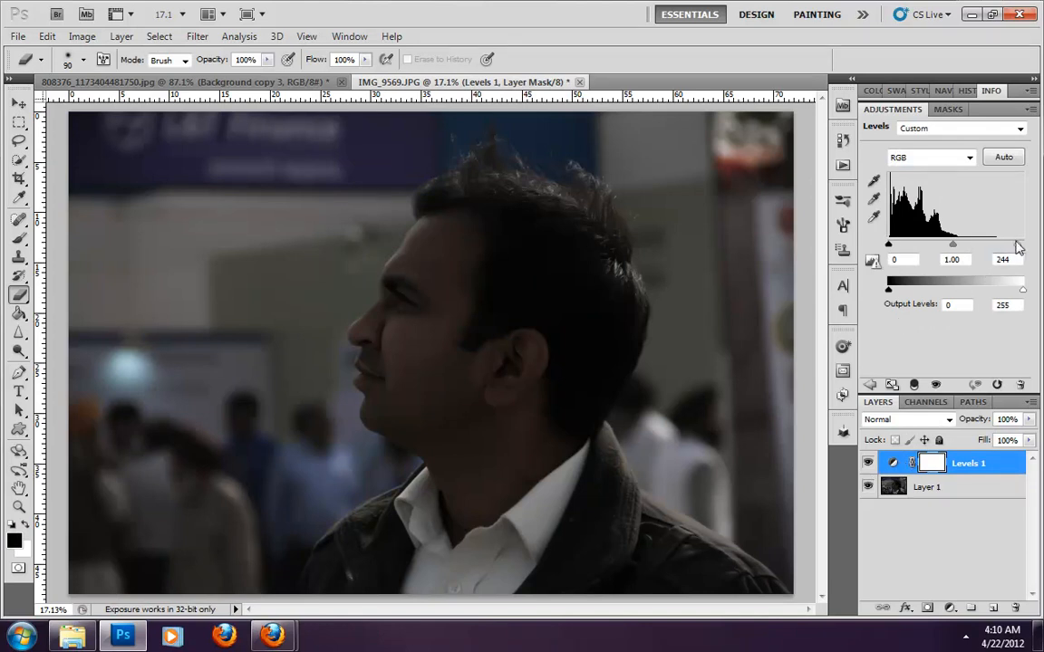
drag(1021, 251, 959, 243)
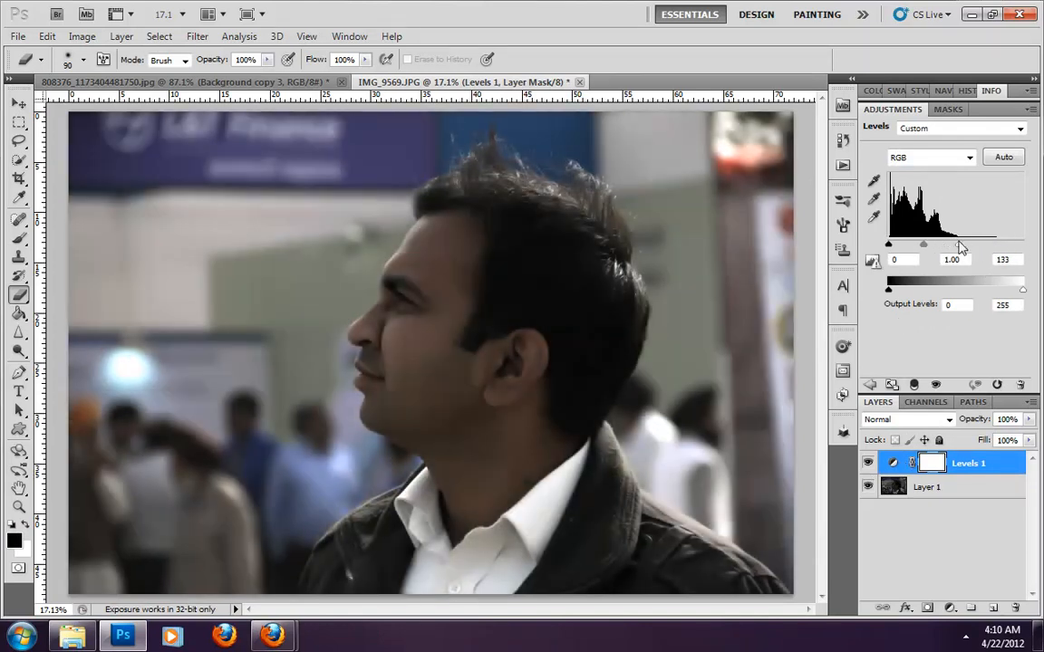
Add a Brightness/Contrast adjustment layer above the Levels layer with brightness 48 and contrast 18
click(119, 36)
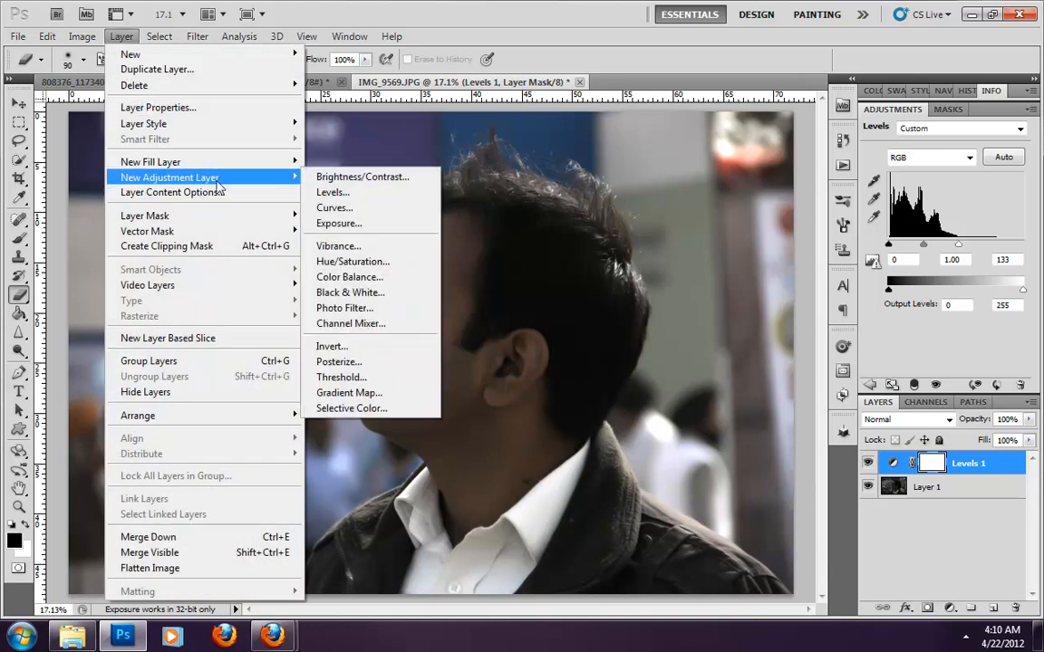
click(384, 177)
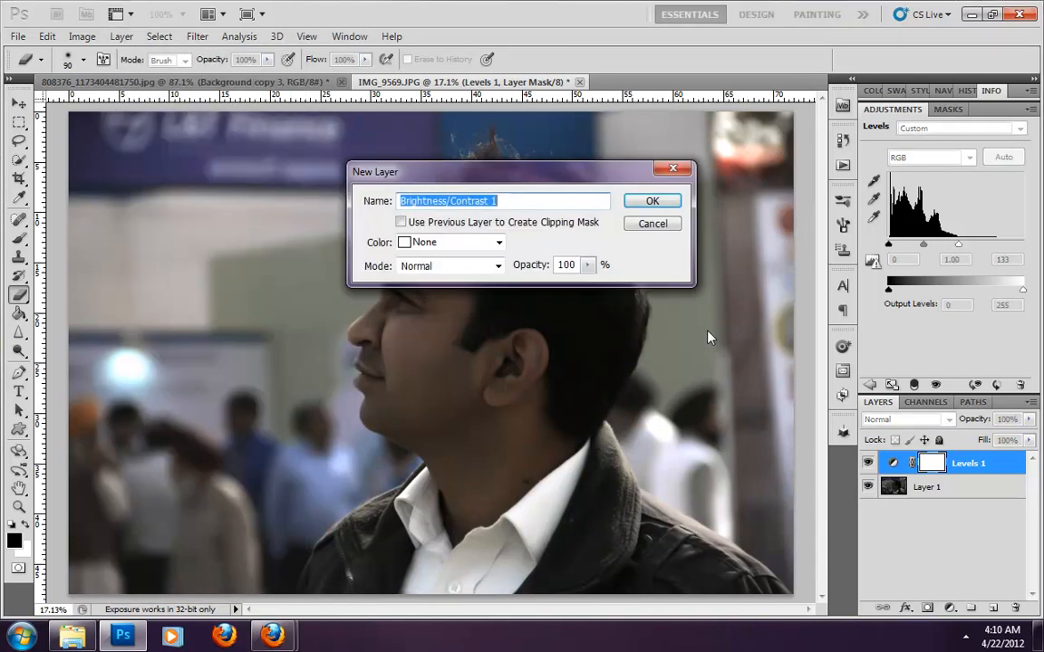
click(653, 200)
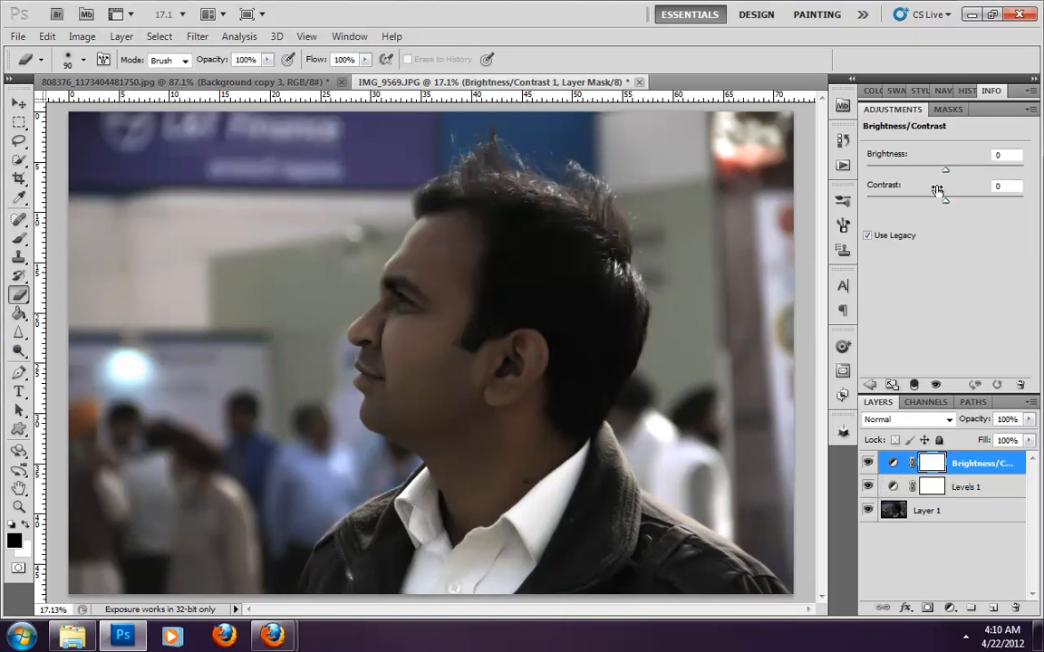
drag(939, 189, 976, 162)
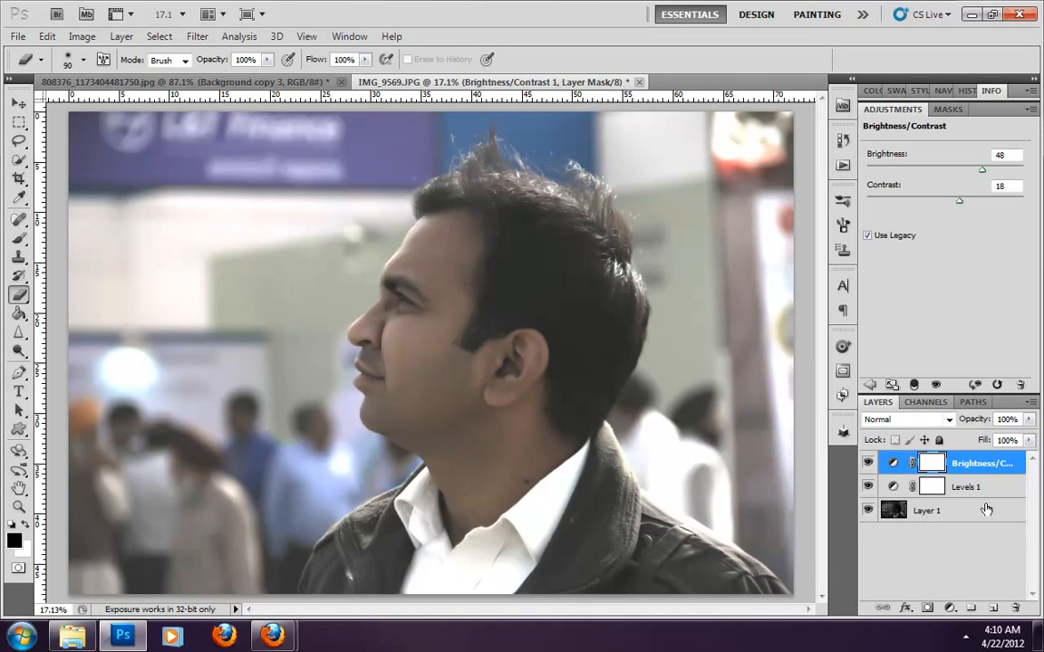
Add a Selective Color adjustment layer directly above the Levels layer and set the black of the Reds to -100%
click(893, 489)
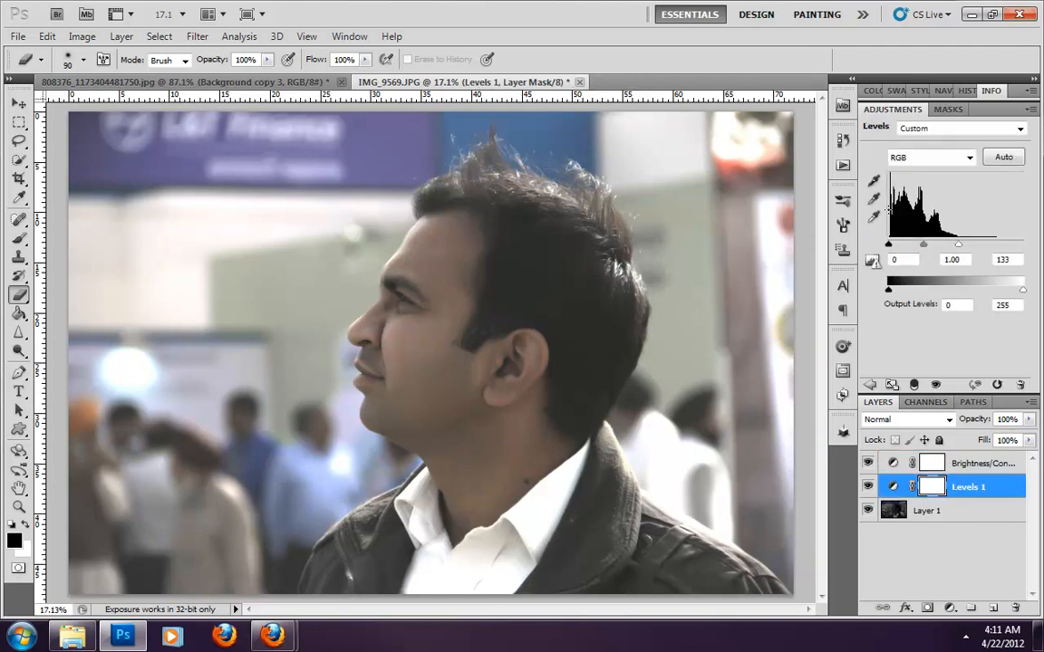
click(951, 610)
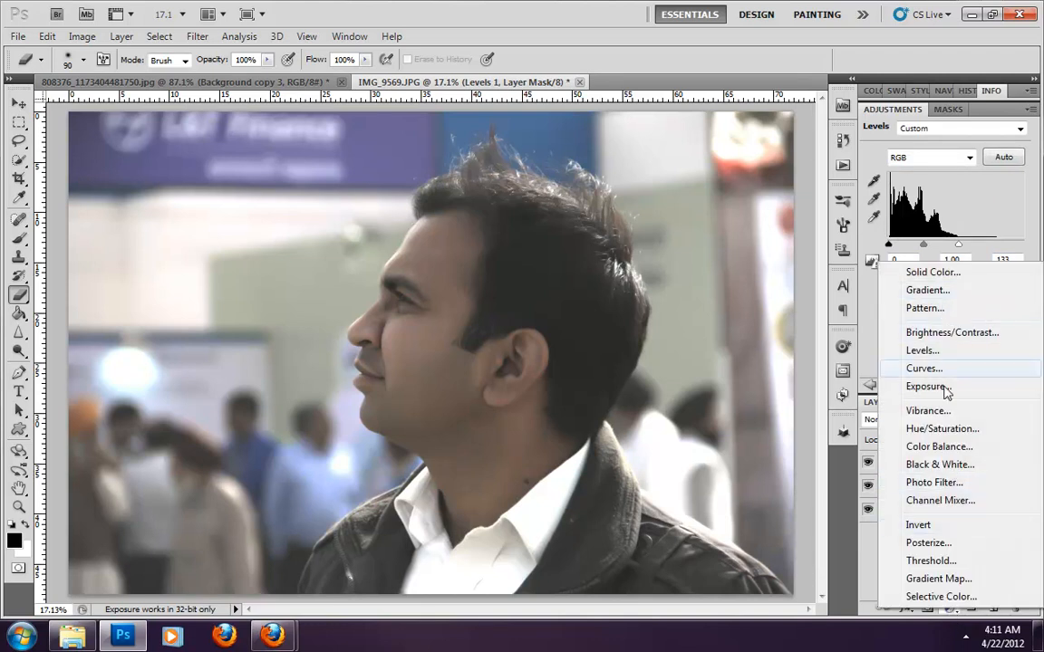
click(947, 596)
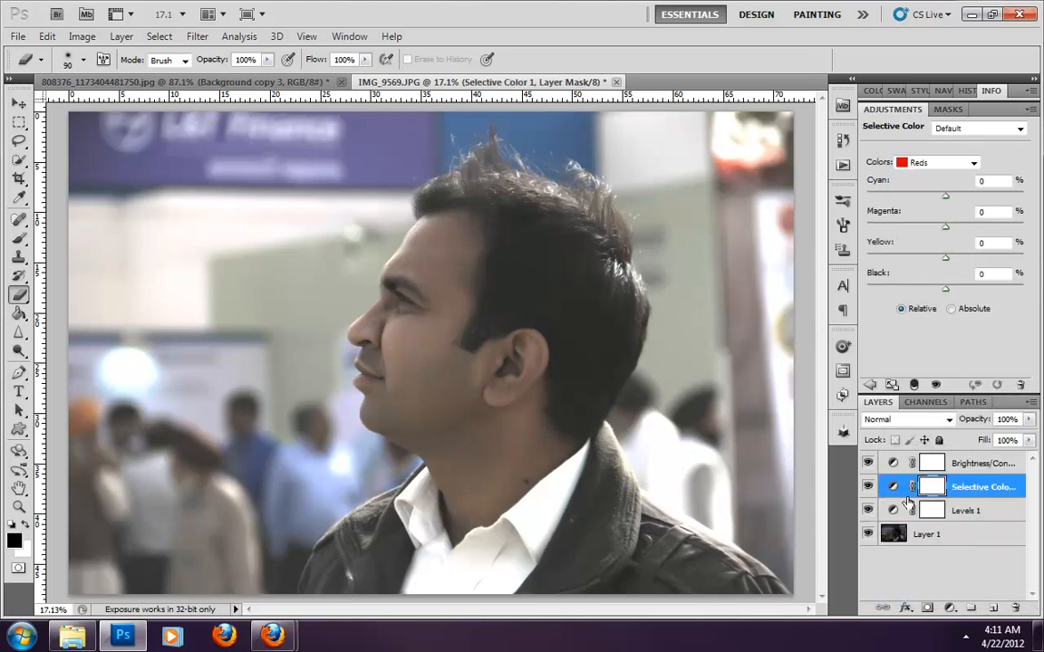
click(949, 167)
click(933, 185)
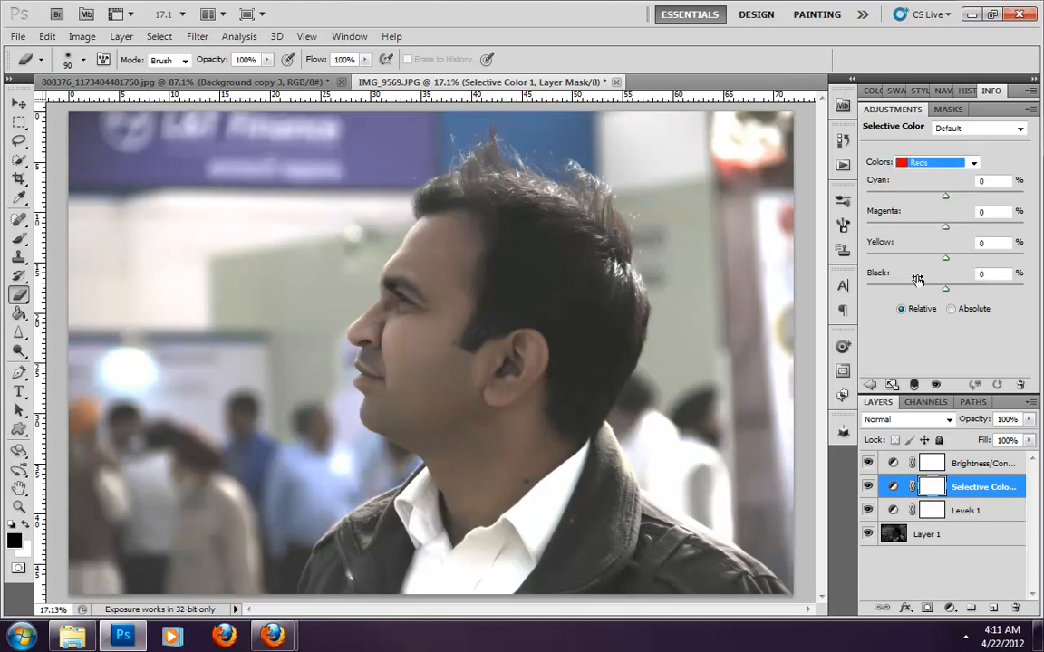
mouse_move(911, 275)
mouse_down()
mouse_move(951, 275)
mouse_move(867, 274)
mouse_move(920, 274)
mouse_move(891, 271)
mouse_up()
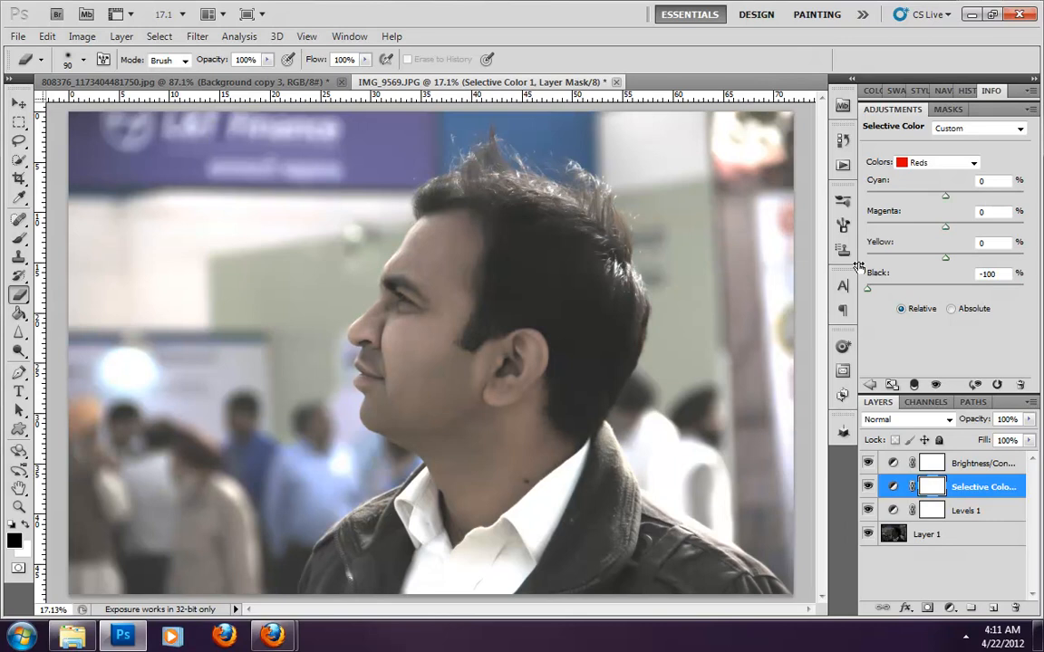
Review the settings of the Levels adjustment layer and collapse the adjustment settings to free space for the layer list
double_click(888, 109)
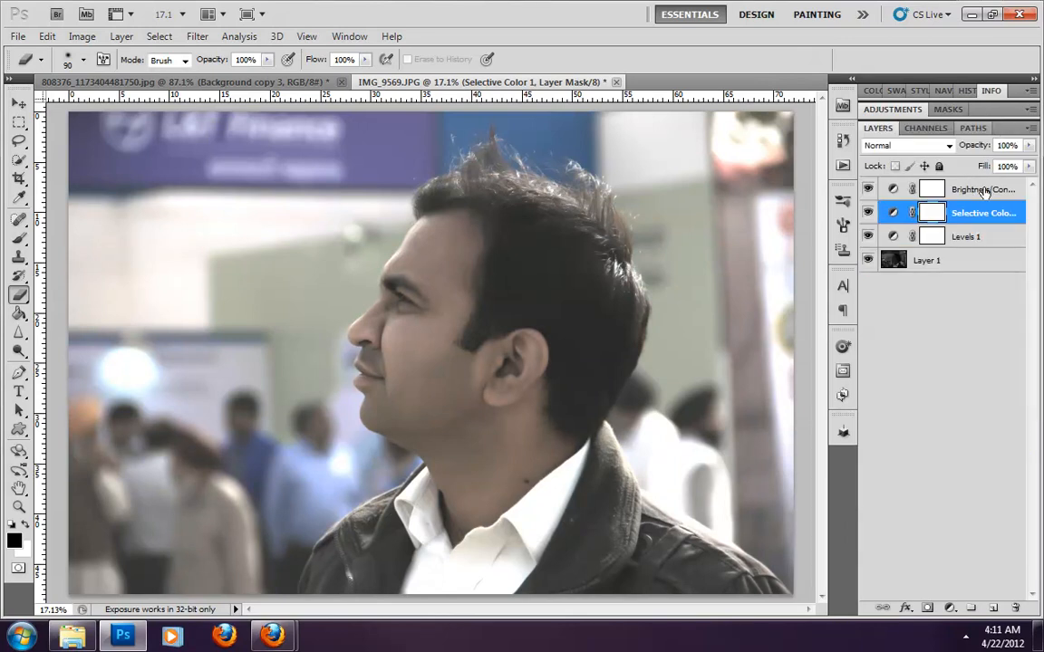
click(894, 241)
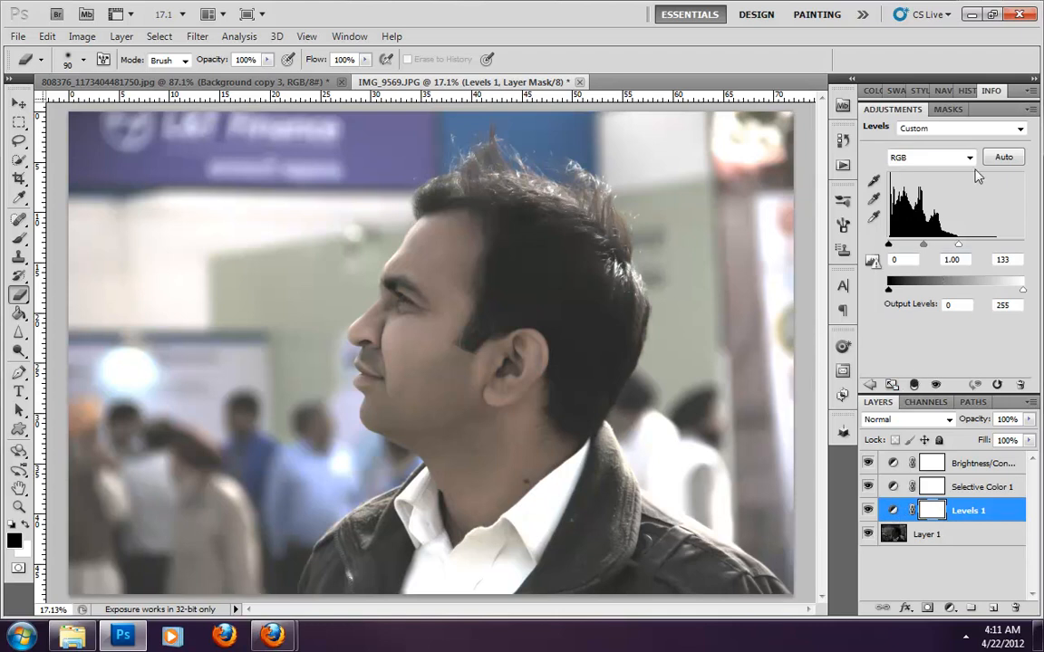
double_click(986, 110)
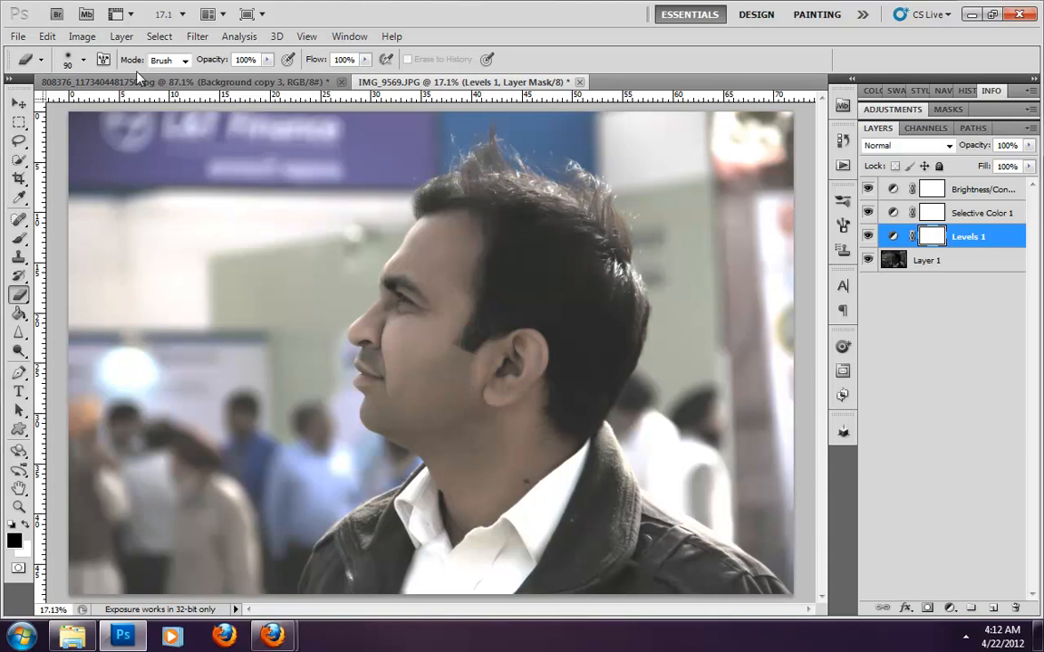
Compare the available direct image adjustments with the list of adjustment layer types
click(81, 36)
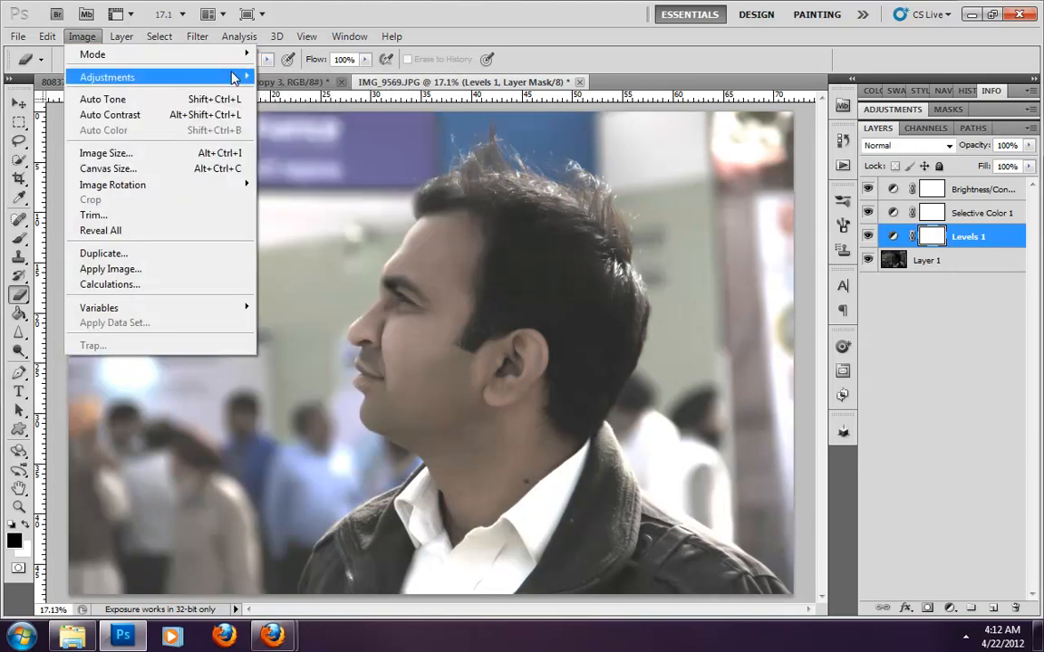
mouse_move(209, 77)
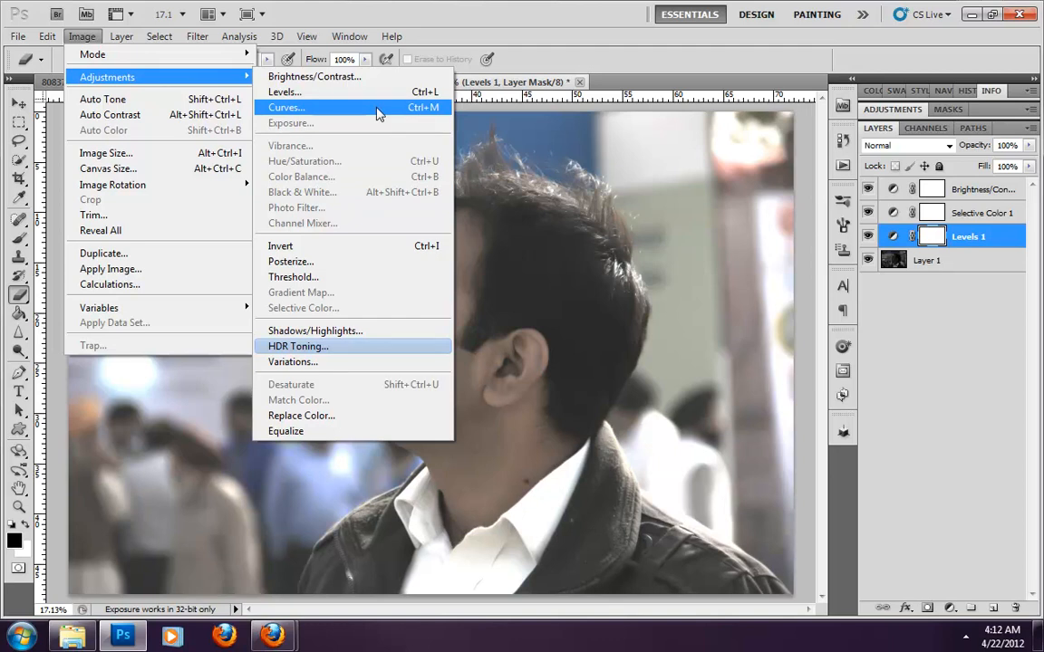
click(951, 612)
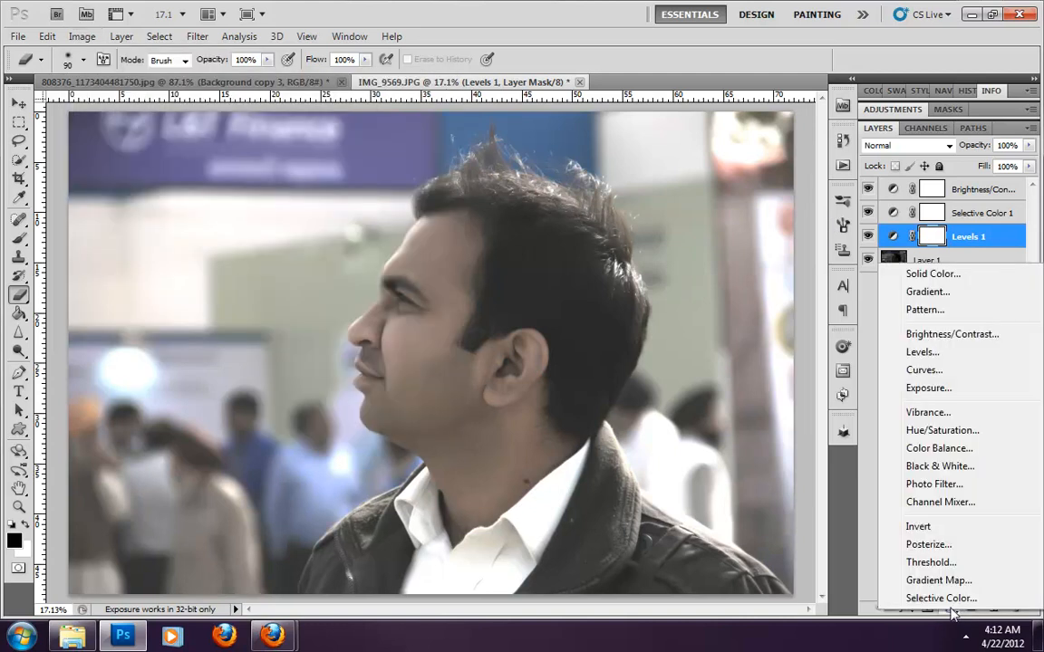